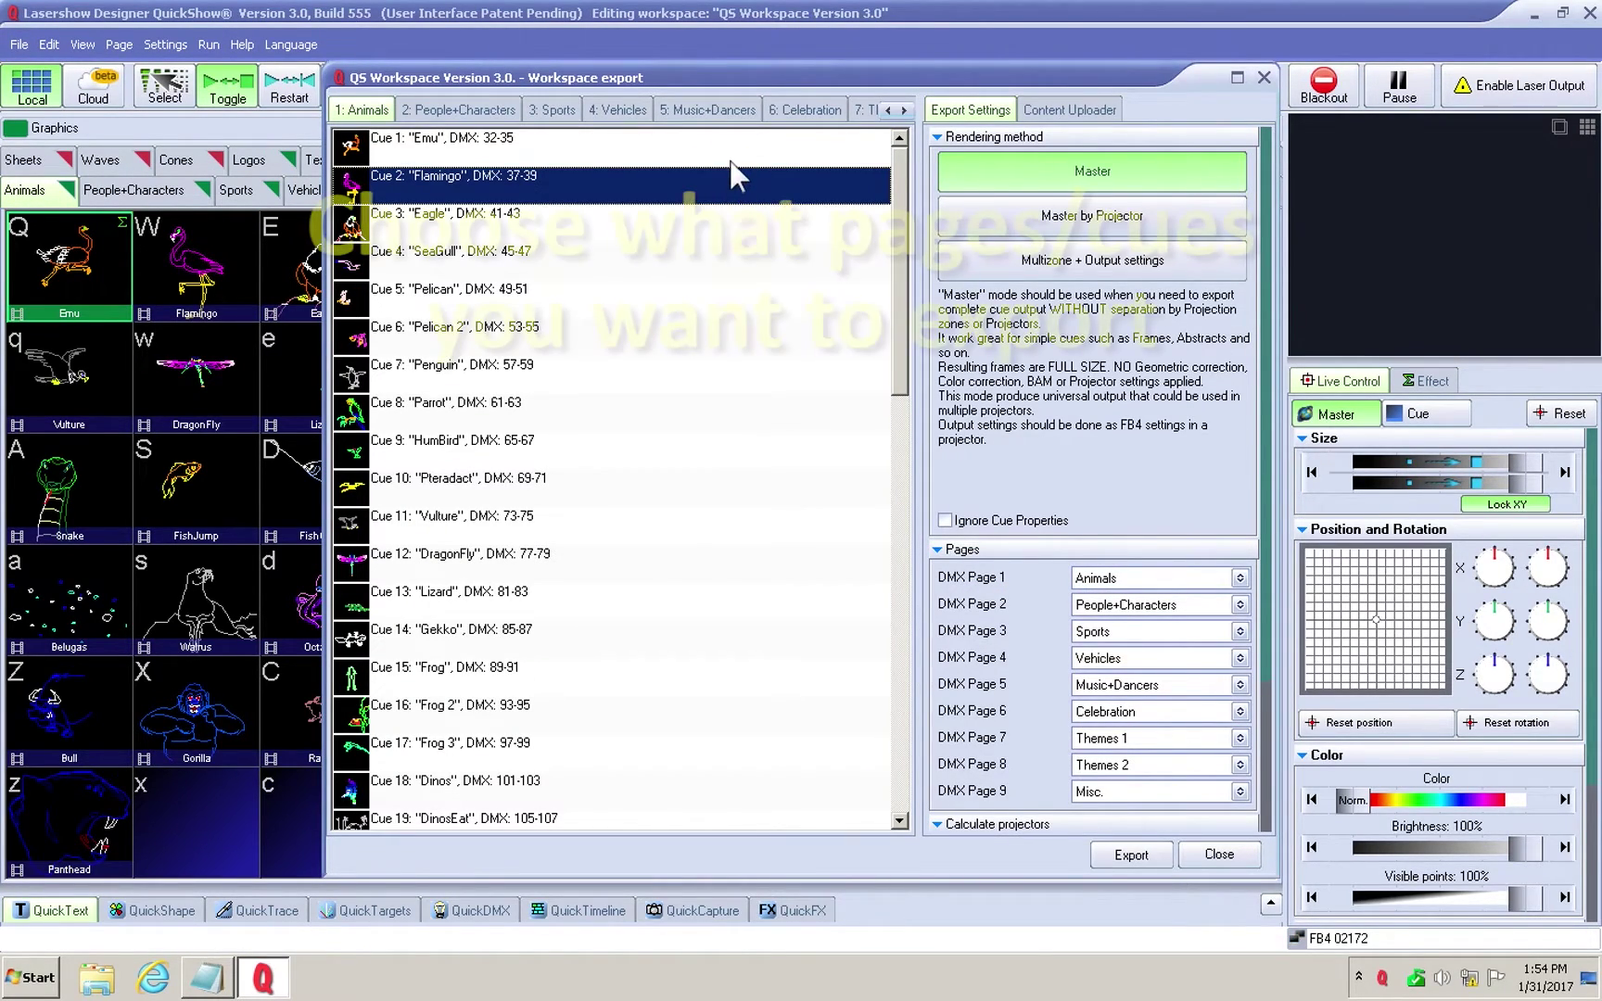
# - Delete the Emu, Flamingo and Eagle cues so the Animals list starts with SeaGull
pyautogui.press('Delete')
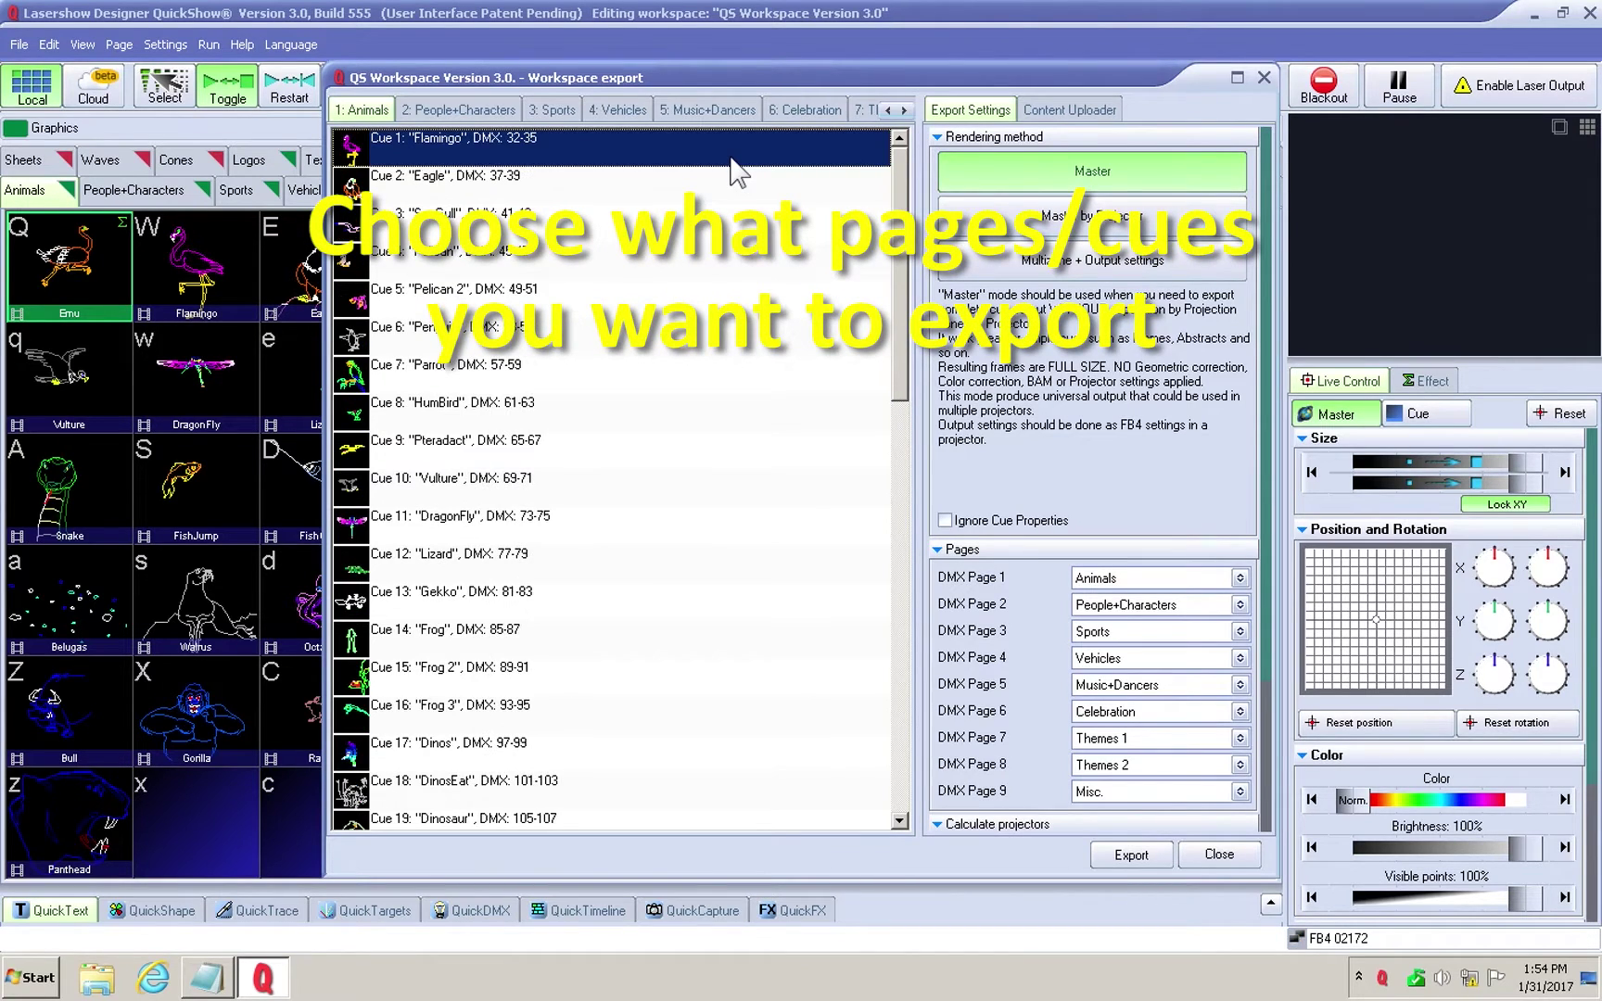
pyautogui.press('Delete')
pyautogui.press('Delete')
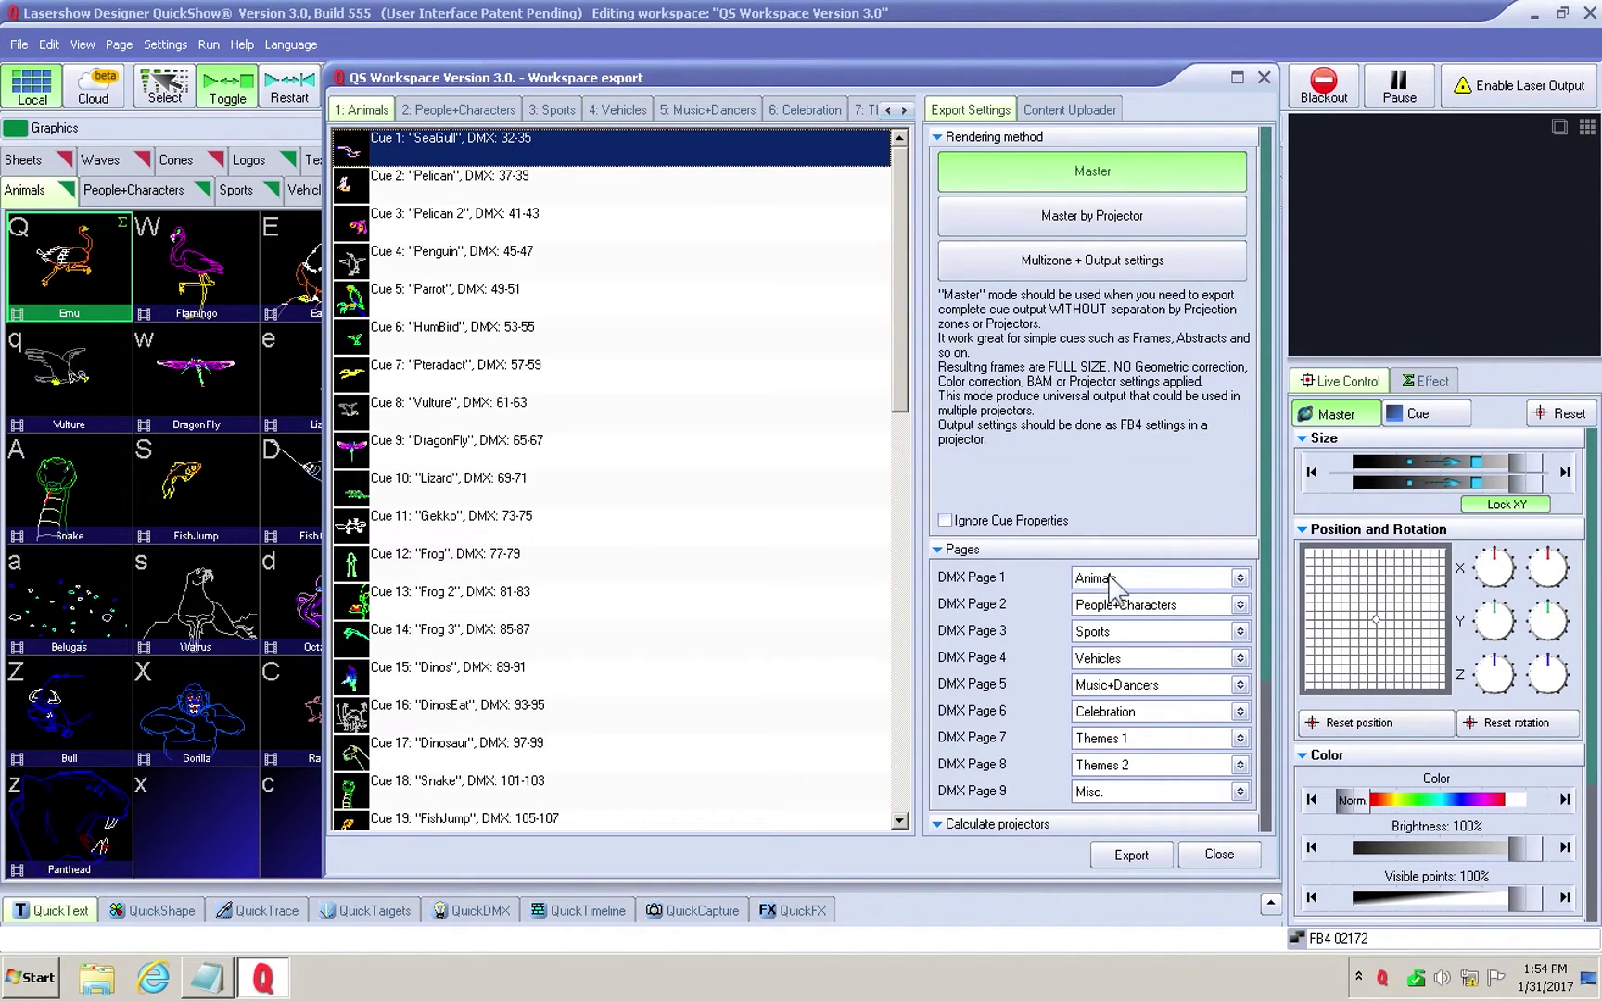
# - Assign the Sheets page to DMX Page 1 and set DMX Page 2 to 'Do not export'
pyautogui.click(1239, 577)
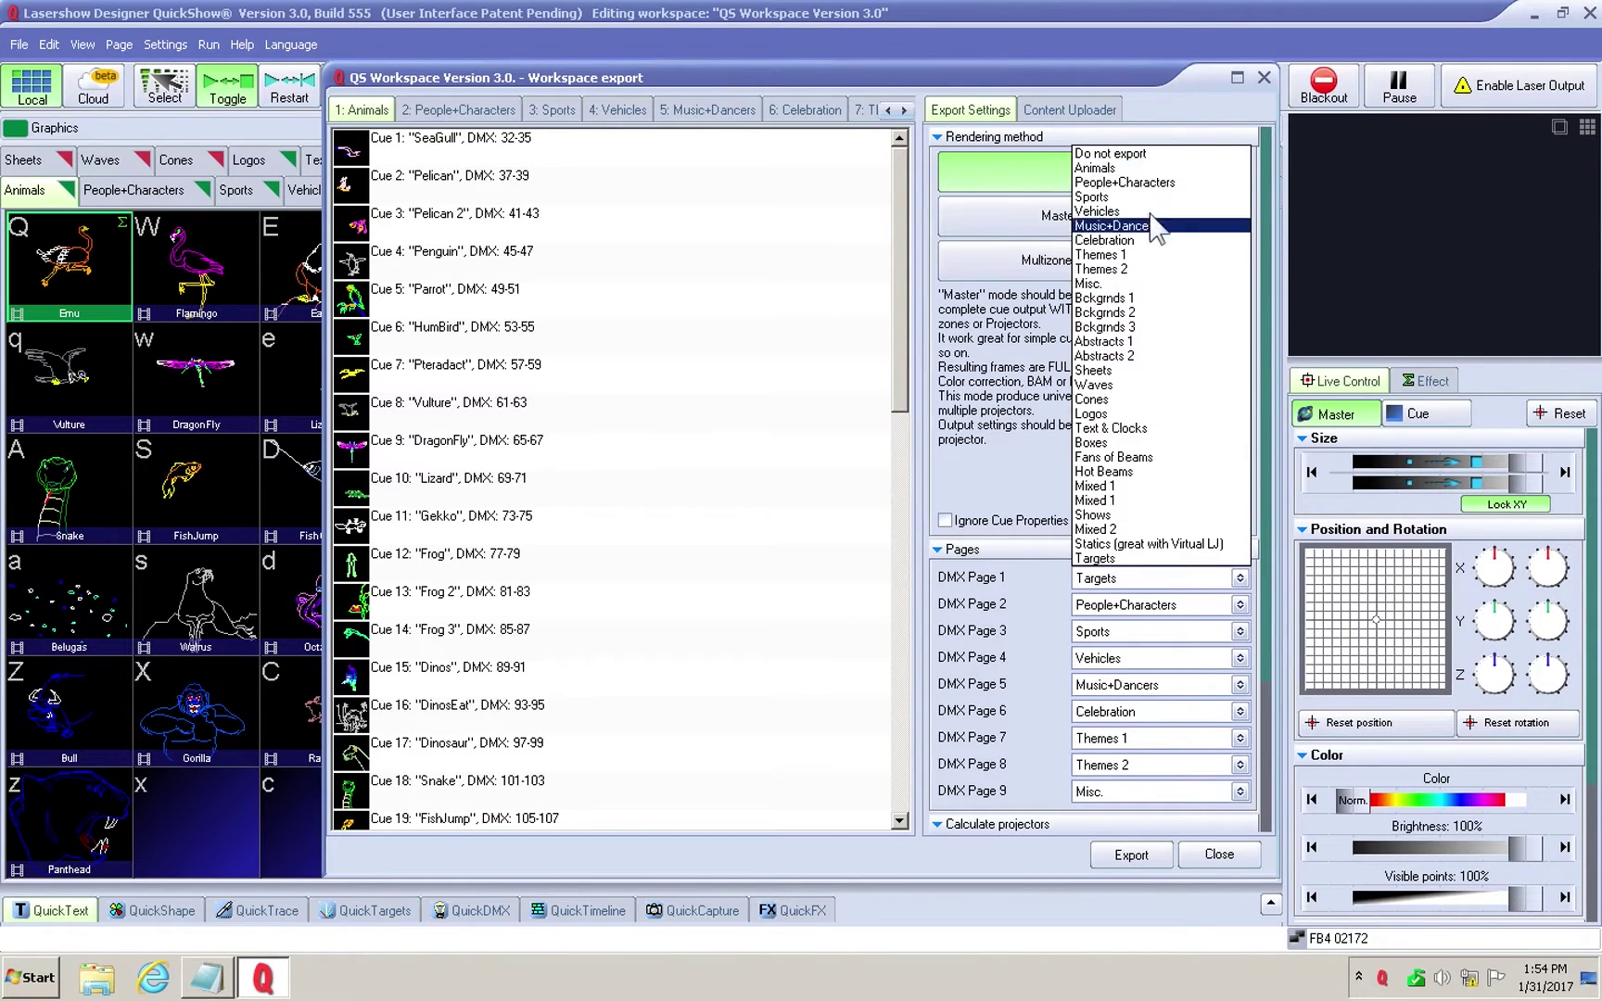
pyautogui.click(1120, 372)
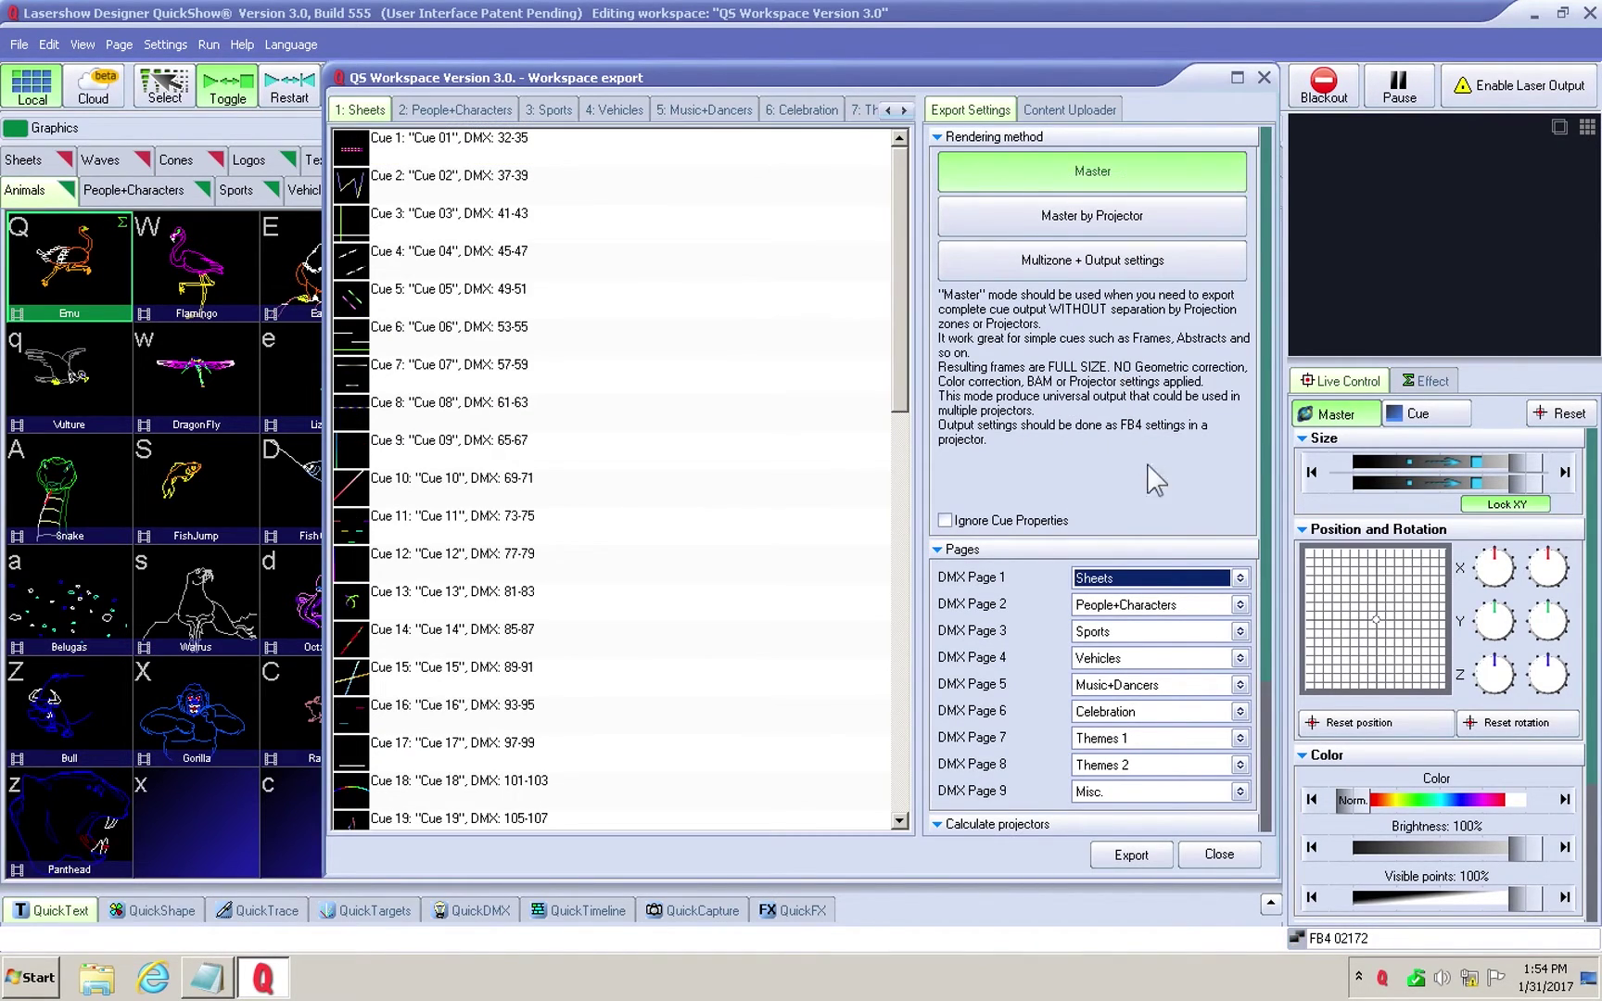
pyautogui.click(1203, 605)
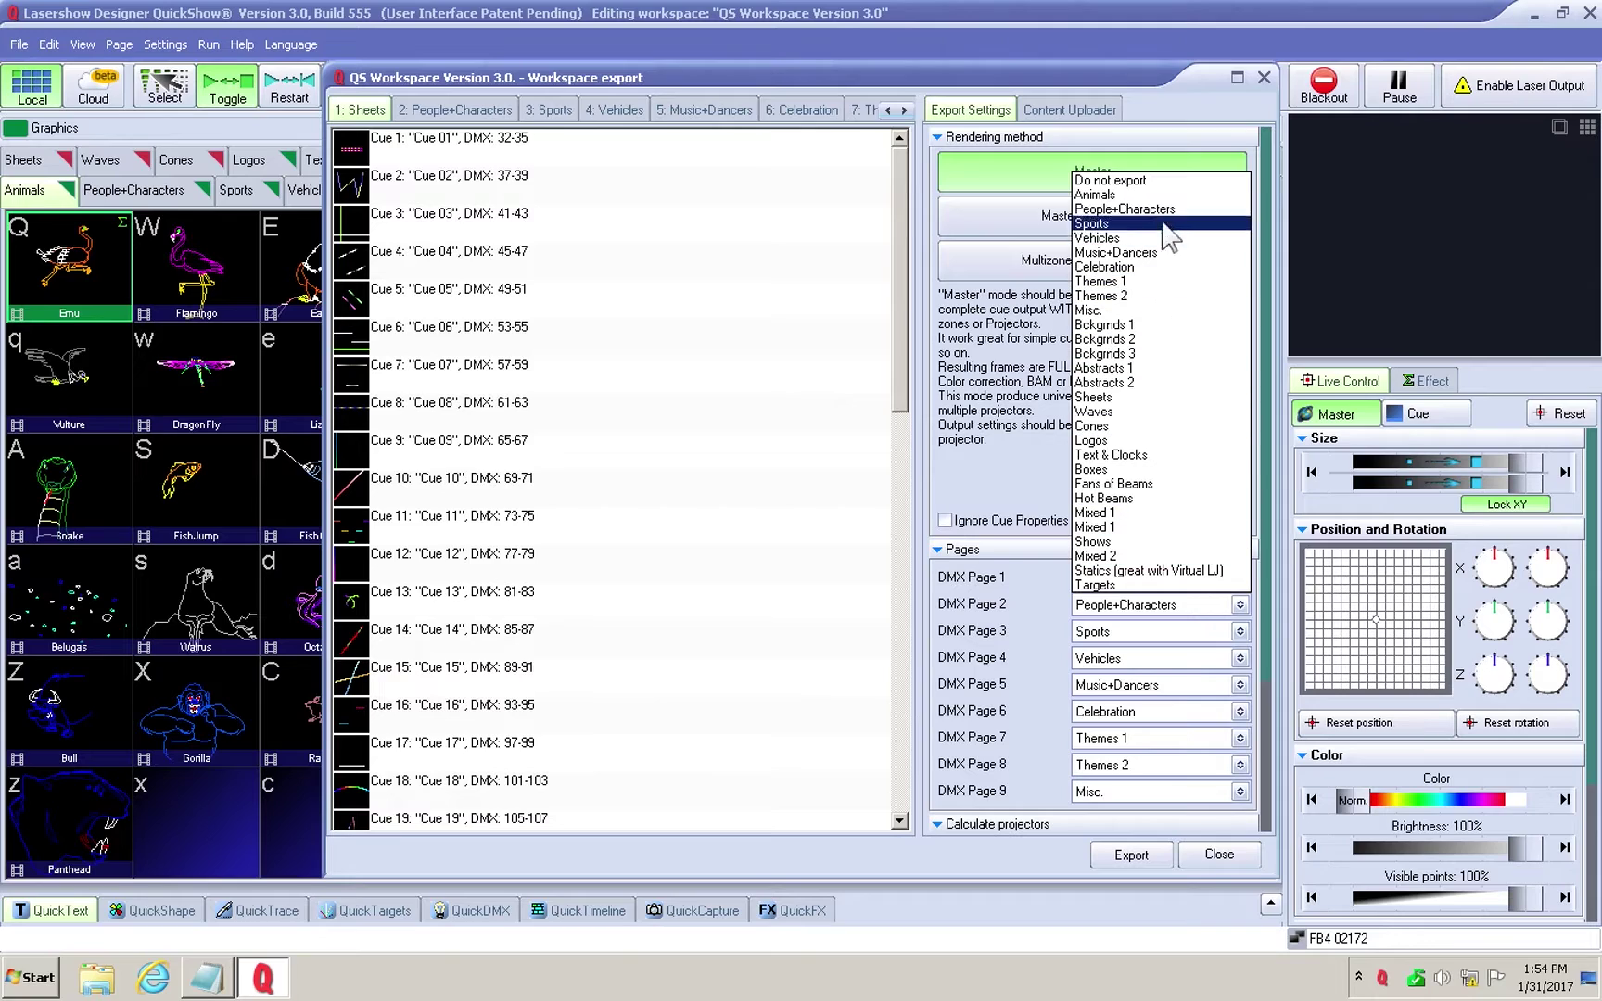
pyautogui.click(1149, 180)
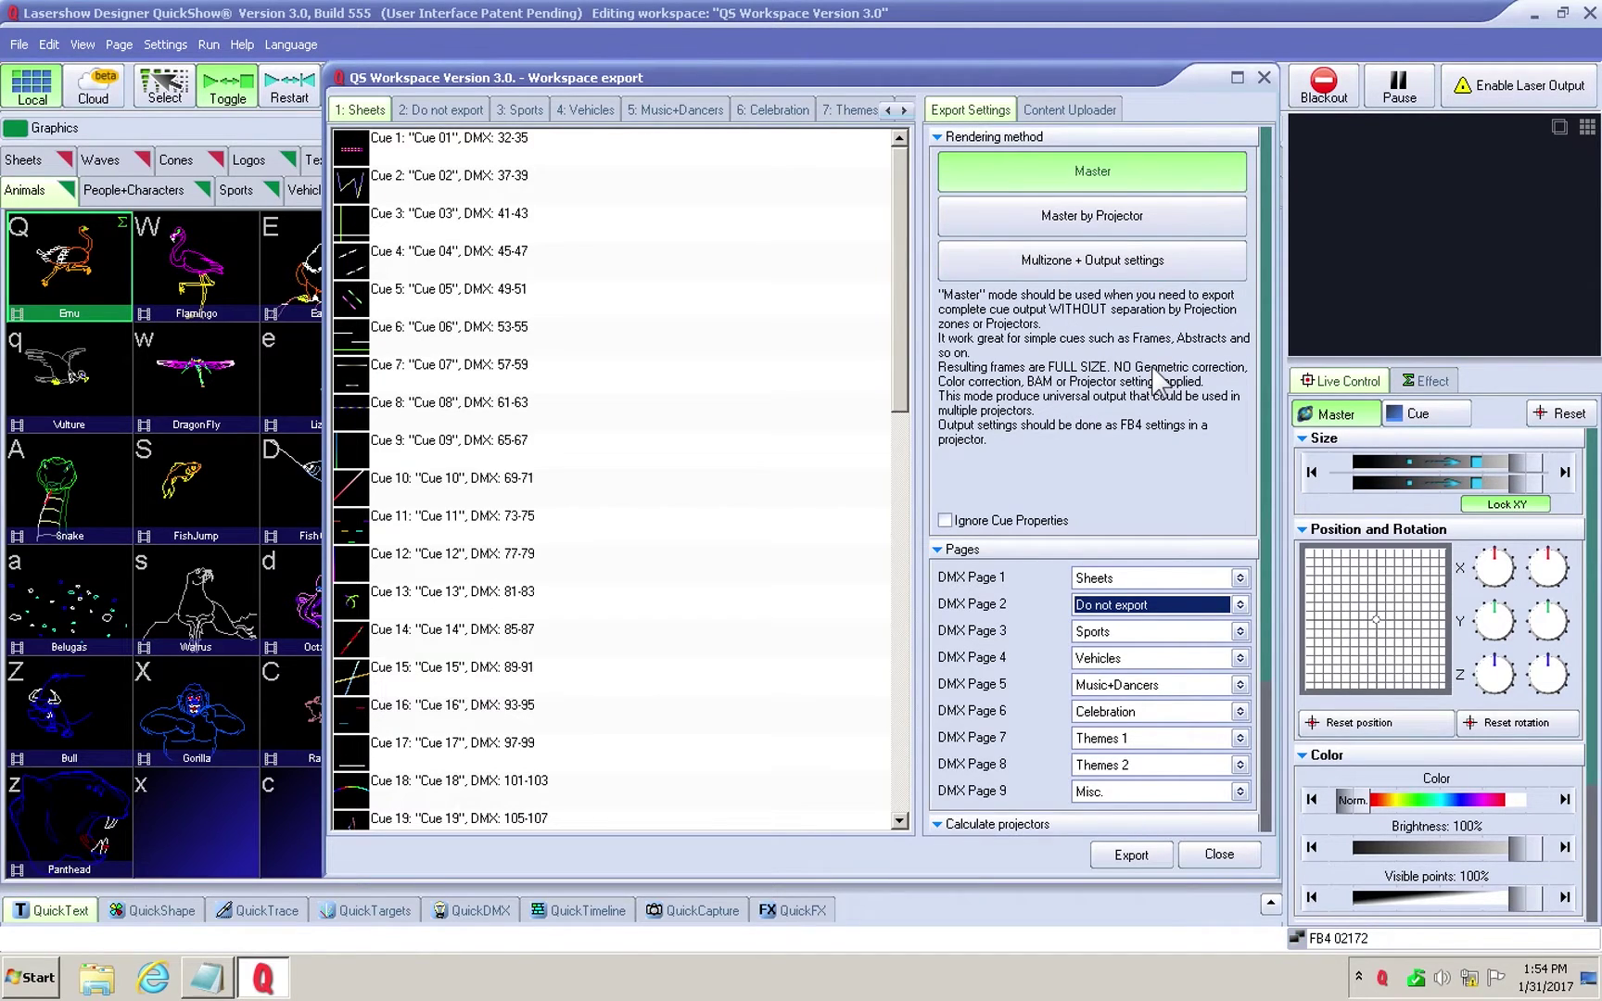
# - Set DMX Pages 3 through 9 to 'Do not export' as well
pyautogui.press('Tab')
pyautogui.press('d')
pyautogui.press('Tab')
pyautogui.press('d')
pyautogui.press('Tab')
pyautogui.press('d')
pyautogui.press('Tab')
pyautogui.press('d')
pyautogui.press('Tab')
pyautogui.press('d')
pyautogui.press('Tab')
pyautogui.press('d')
pyautogui.press('Tab')
pyautogui.press('d')
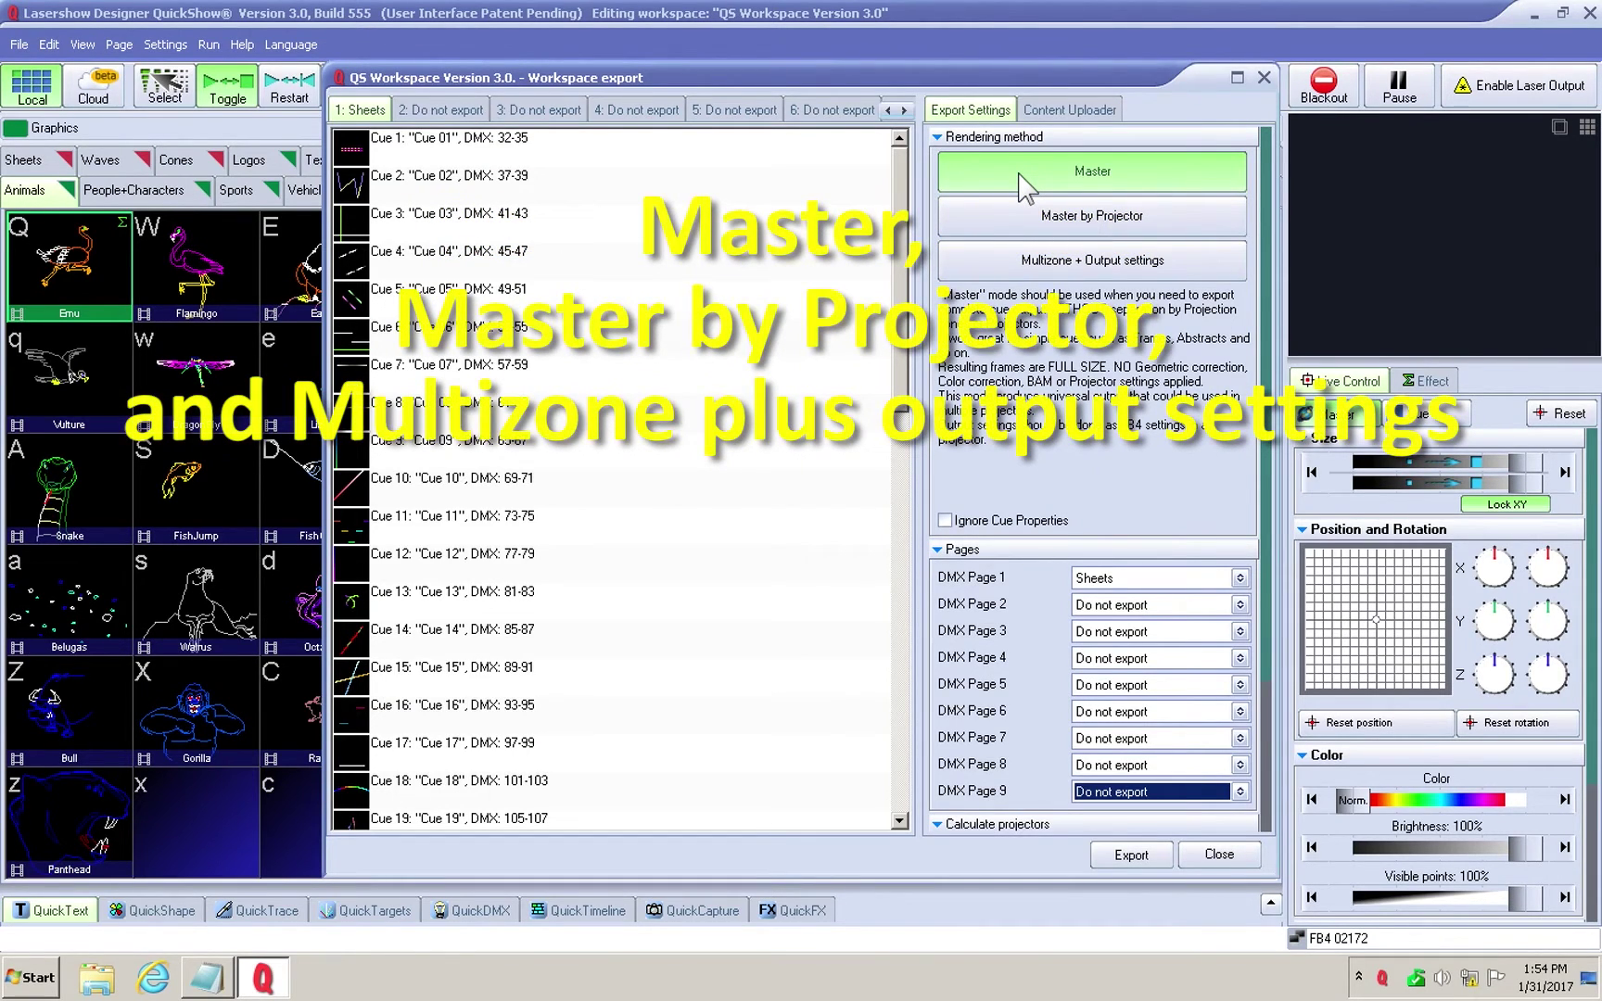
# - Try the Master, Multizone and Master rendering options, finally selecting Master by Projector
pyautogui.click(1043, 229)
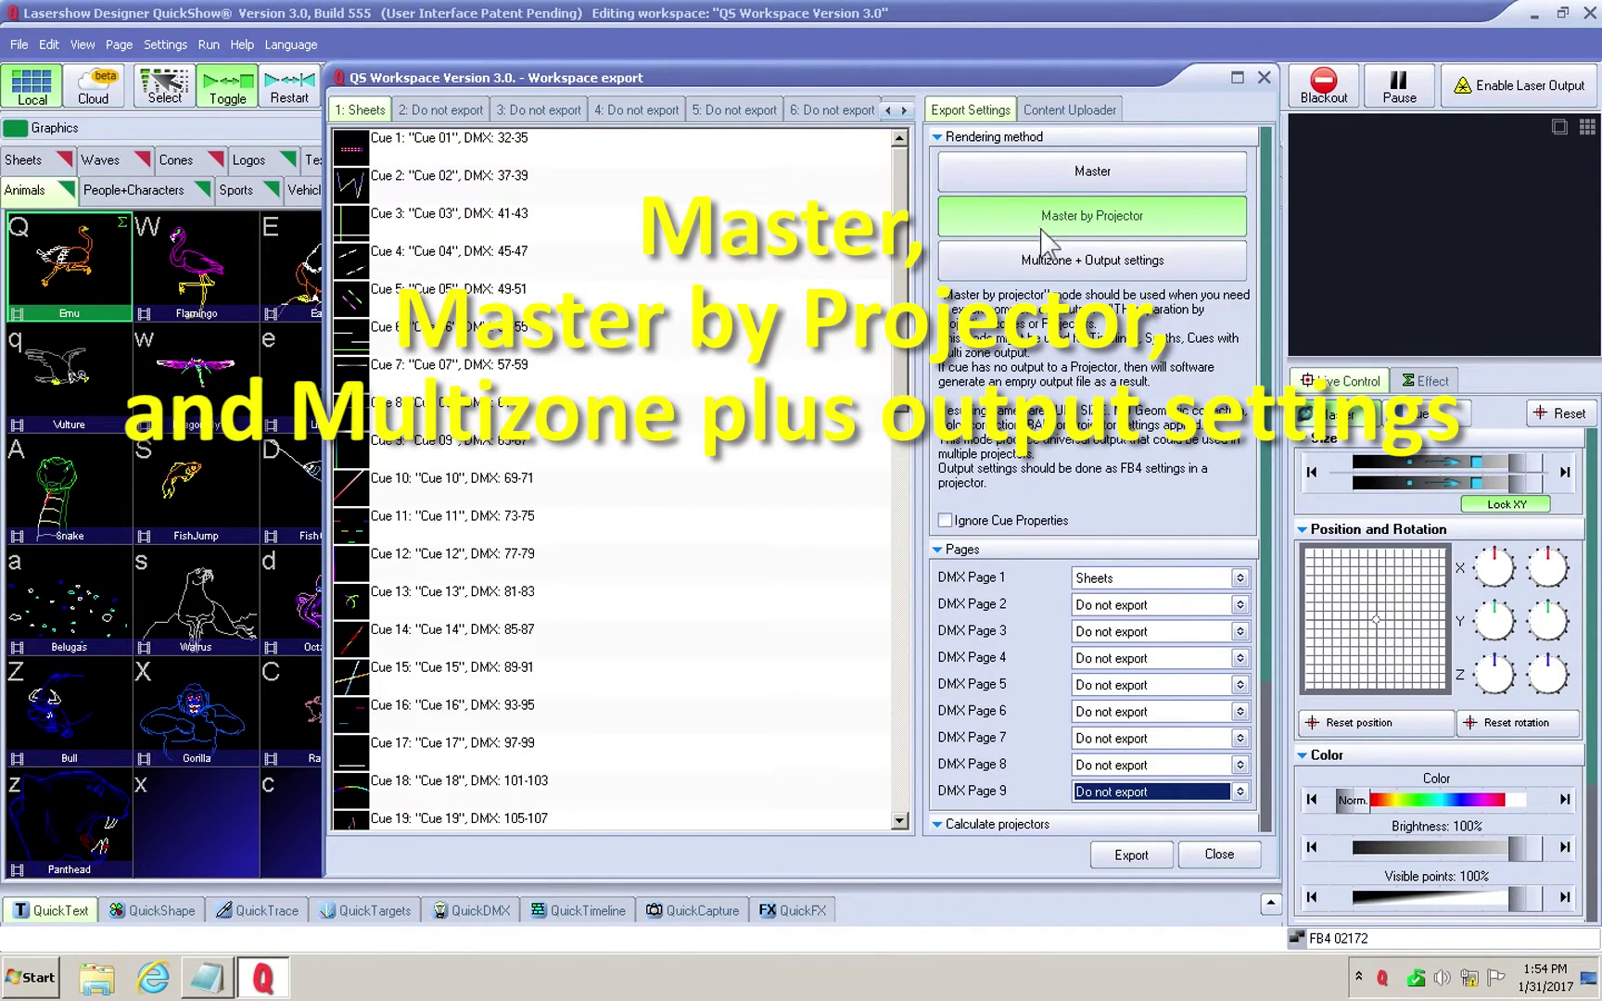
pyautogui.click(1043, 258)
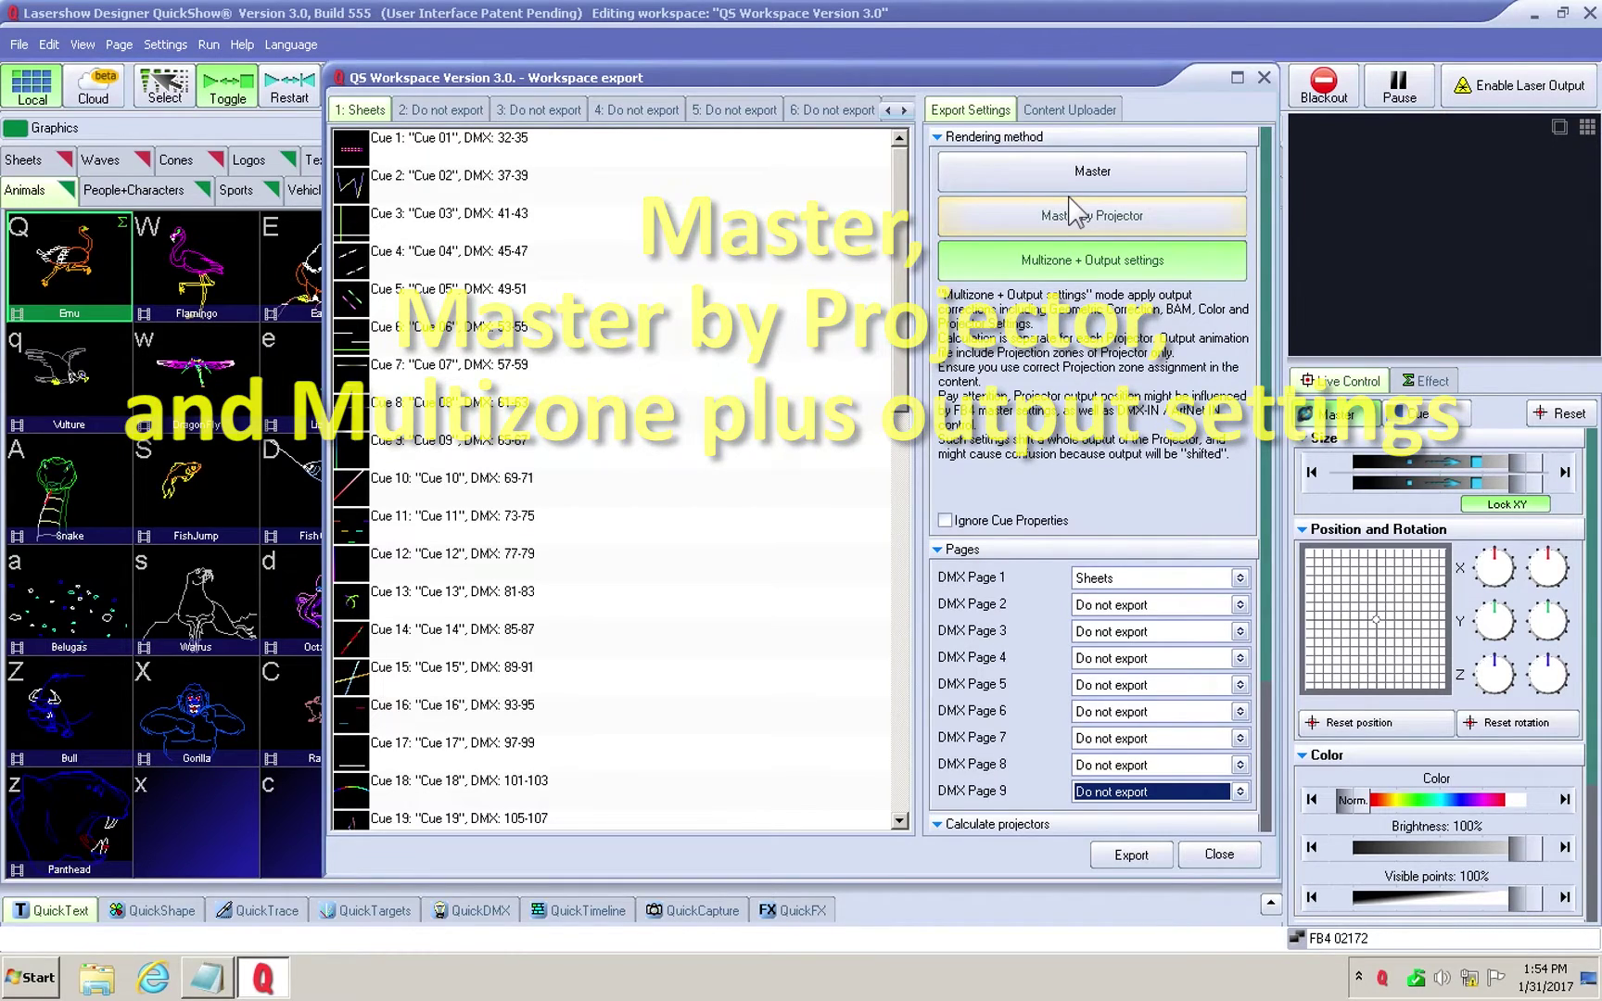
pyautogui.click(1080, 172)
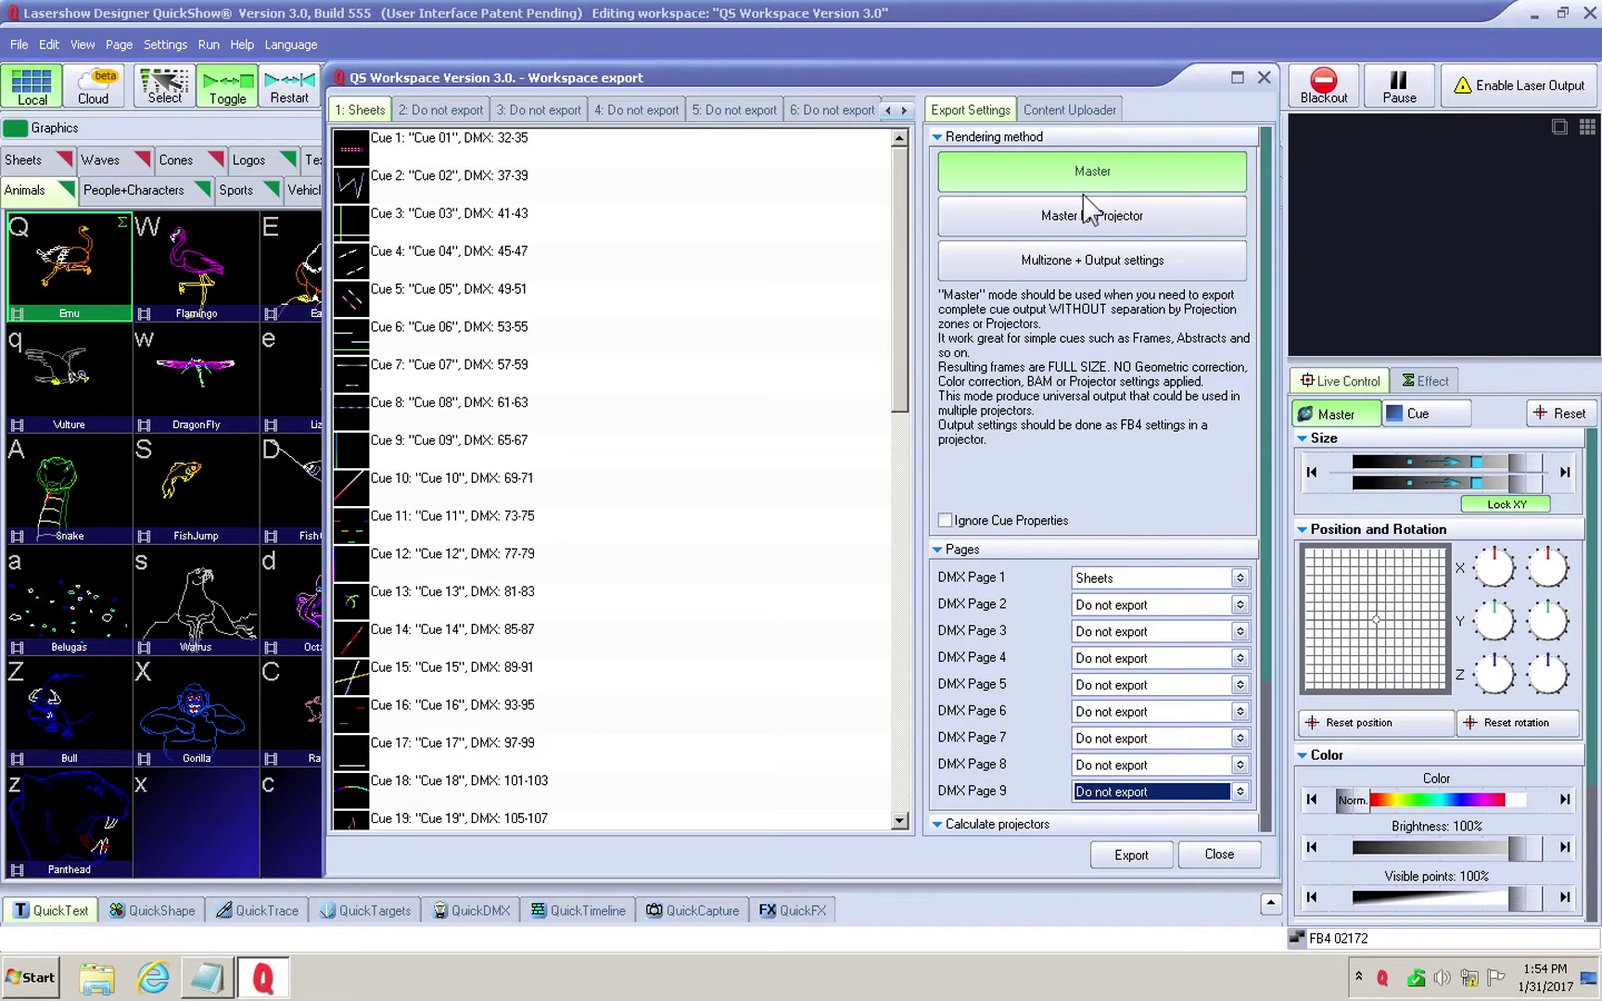
pyautogui.click(1083, 200)
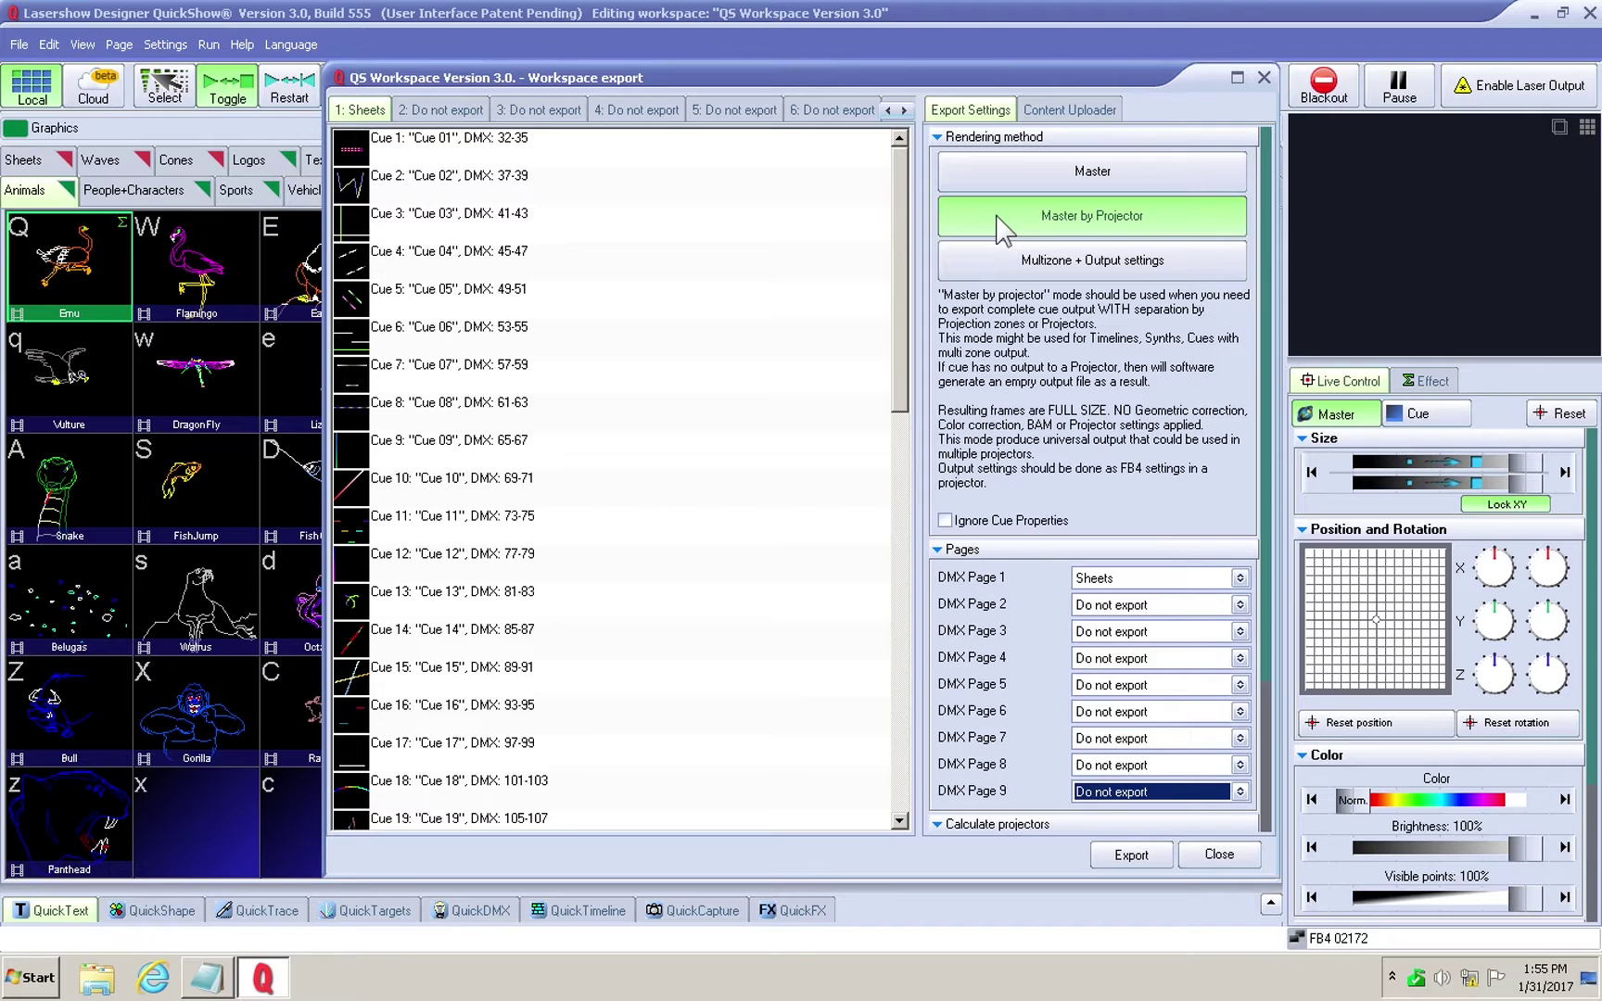
# - Select Multizone + Output settings as the rendering method and scroll through its settings
pyautogui.click(993, 267)
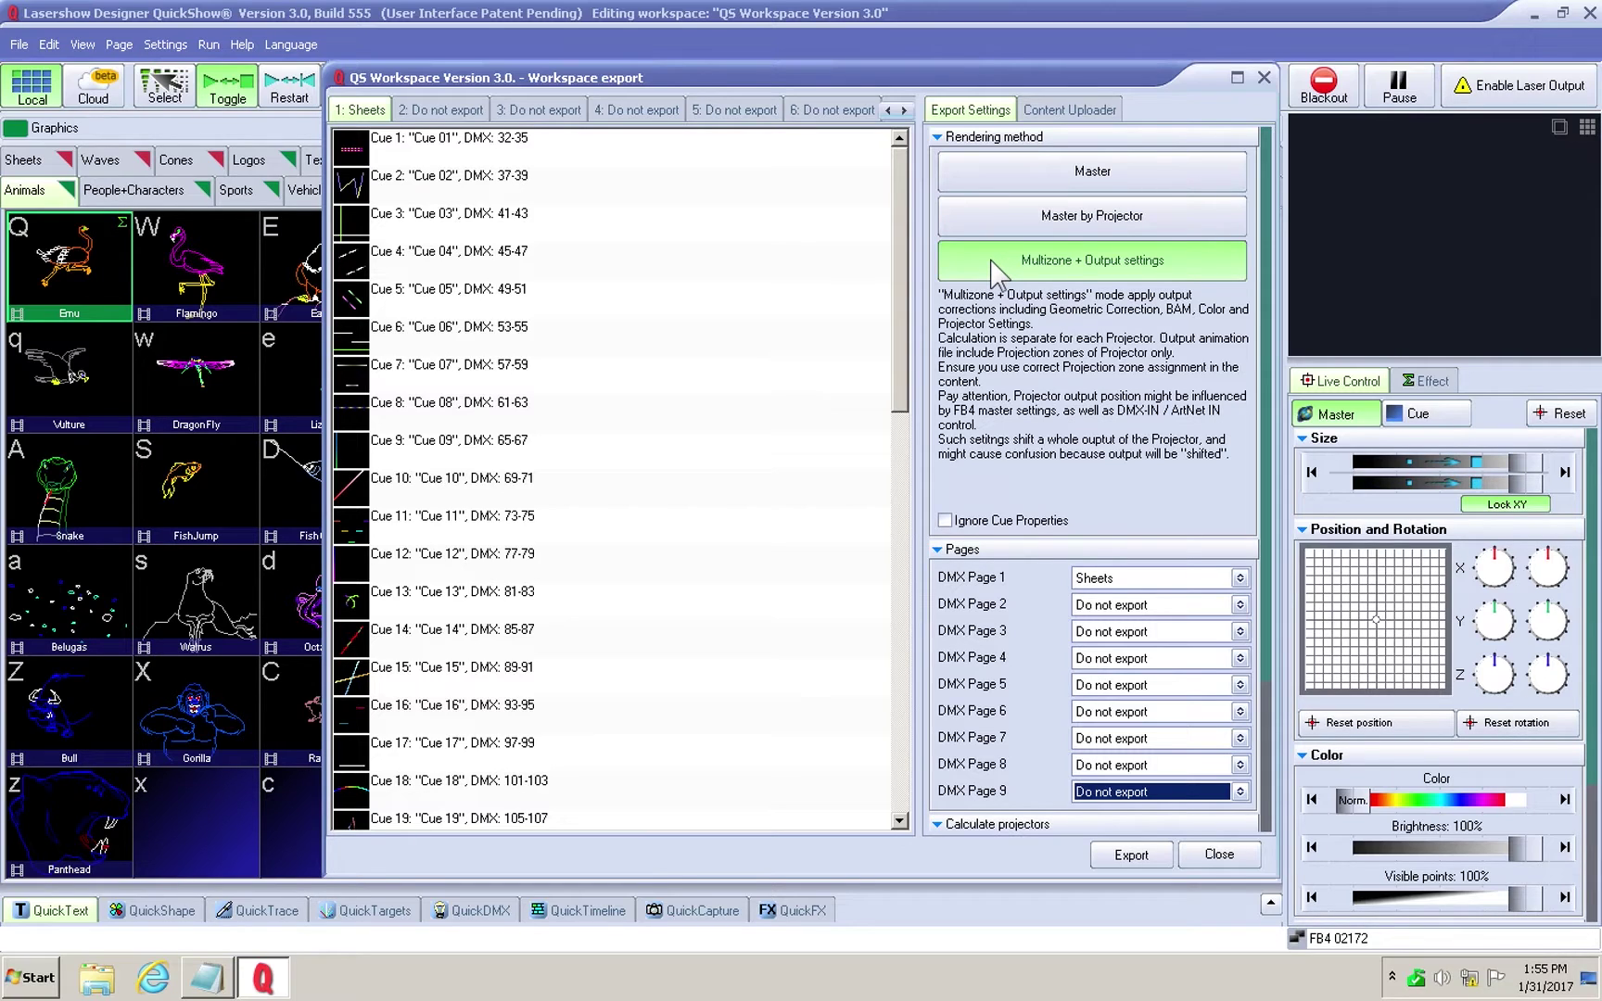
pyautogui.moveTo(1265, 519); pyautogui.dragTo(1290, 715)
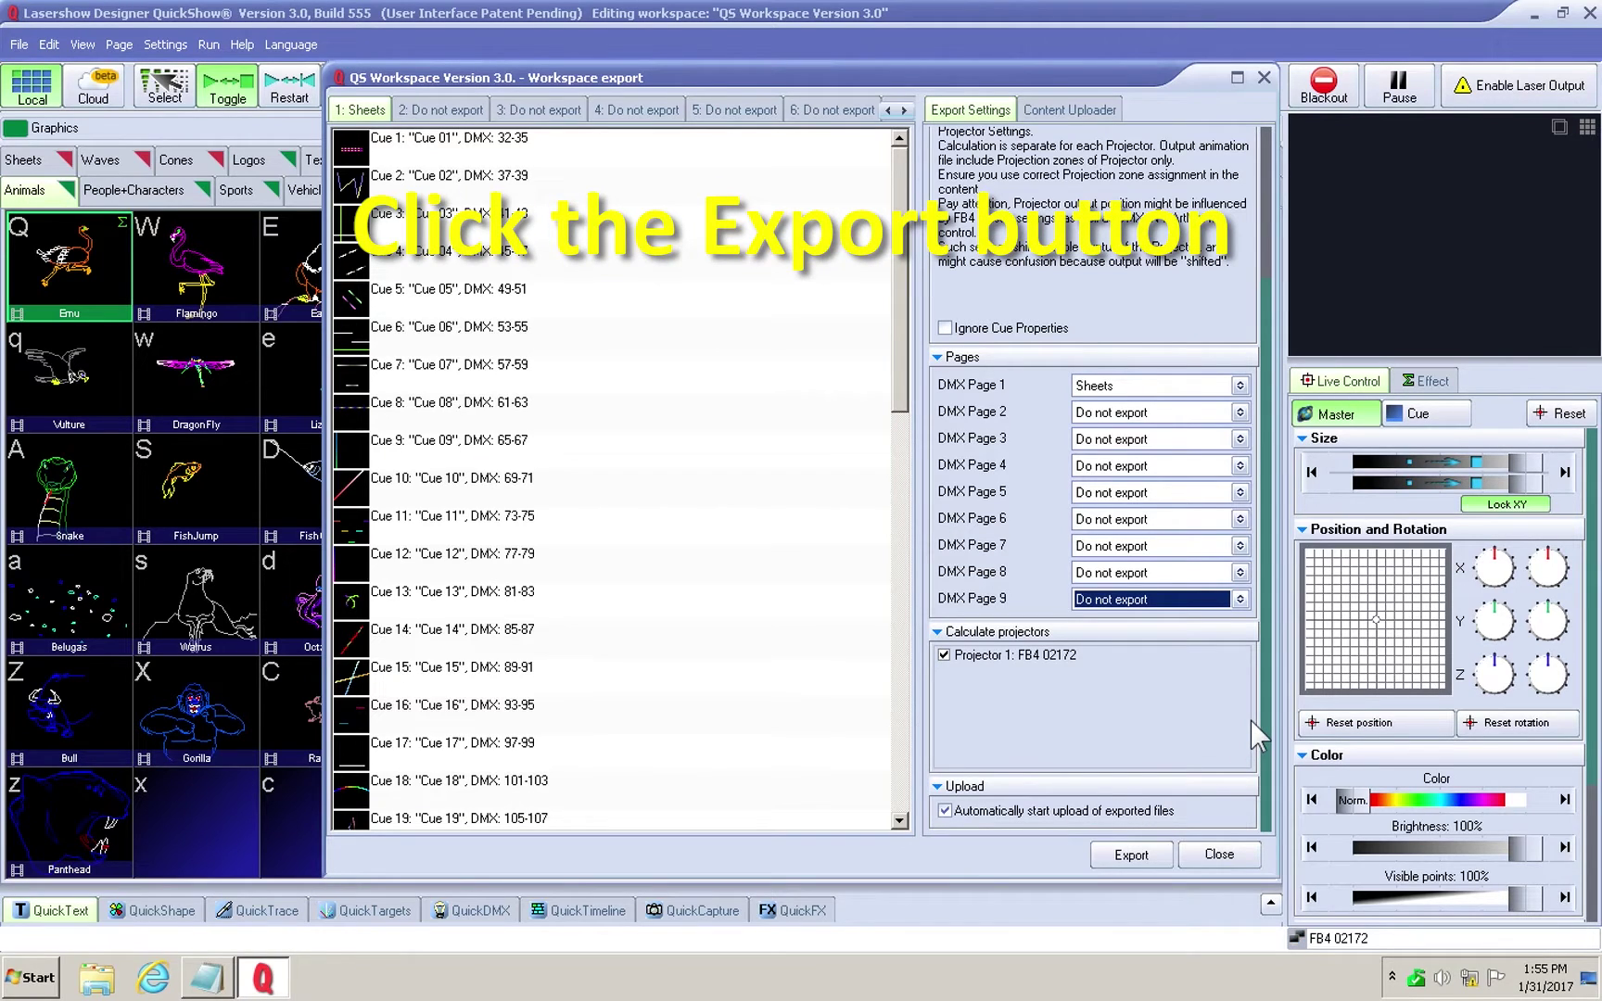
# - Export the Sheets cues as FB4 files, then close the Workspace export dialog once all show green checks
pyautogui.moveTo(1265, 737); pyautogui.dragTo(1271, 511)
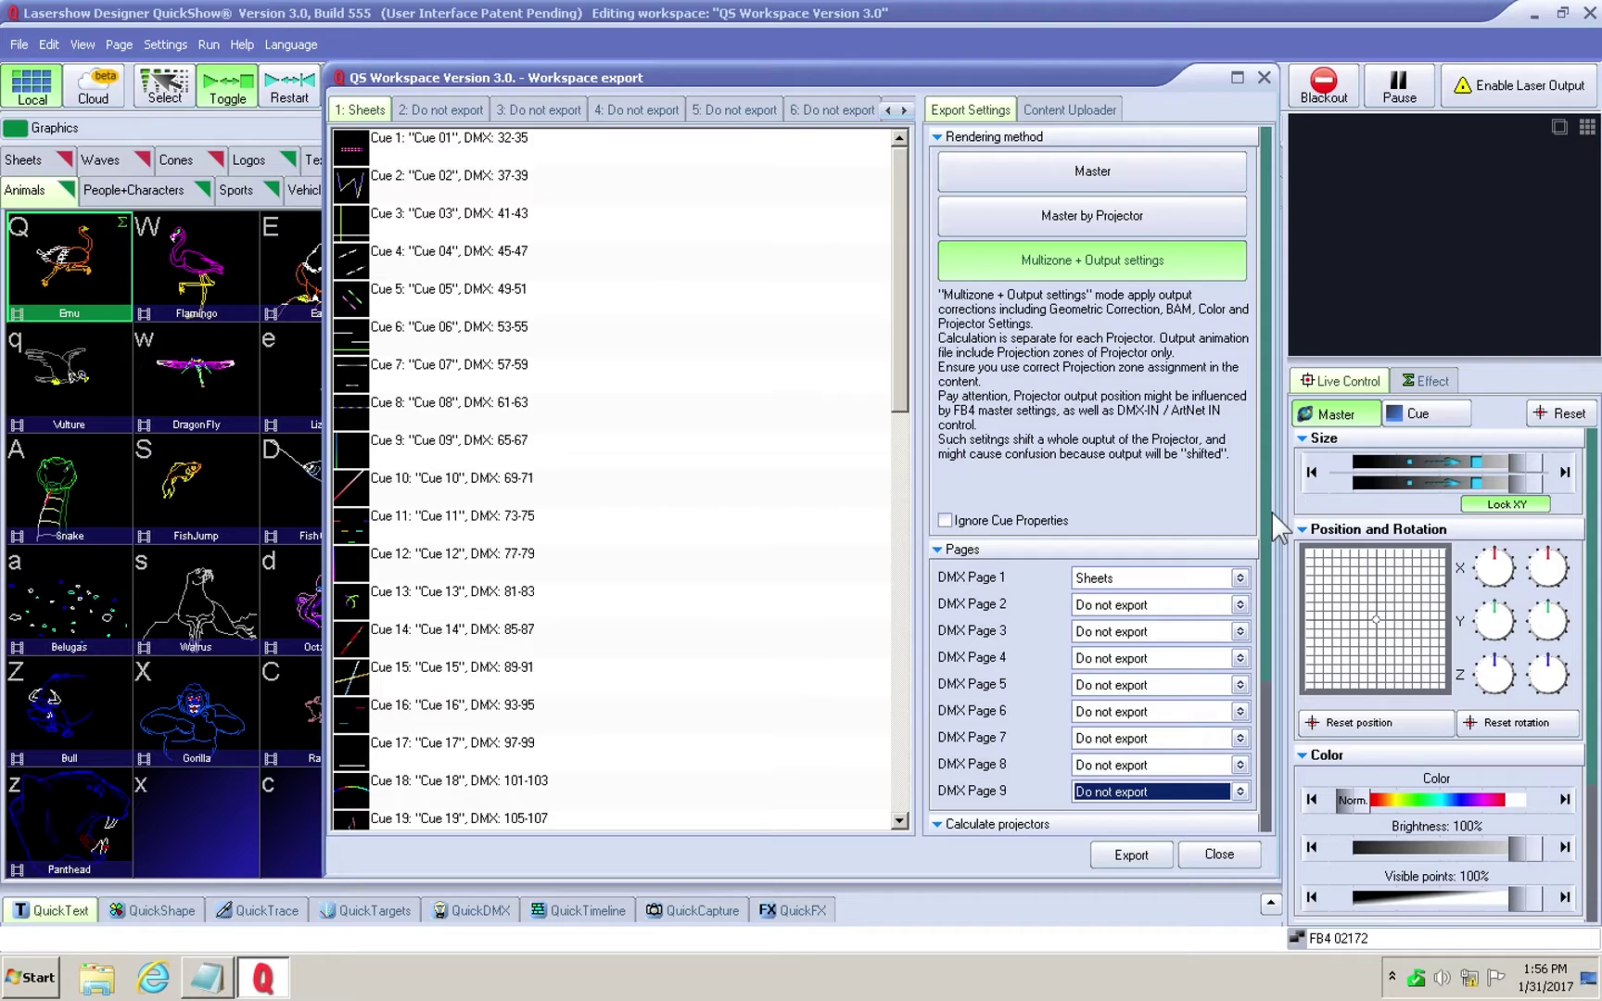
pyautogui.click(1117, 858)
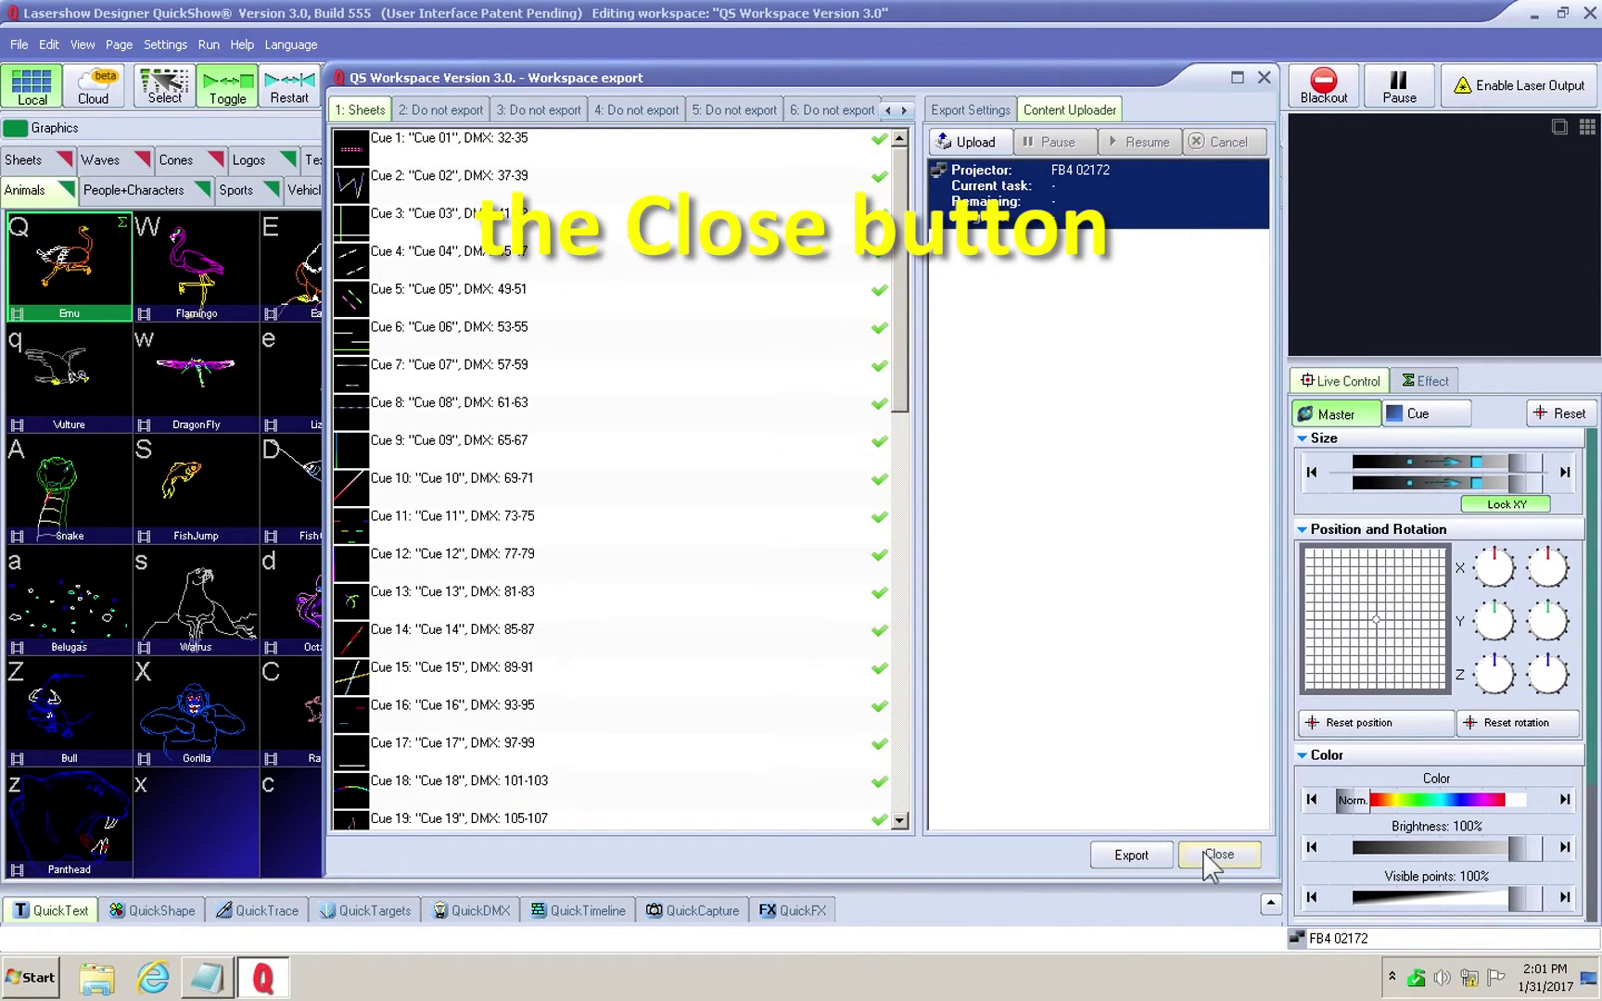
pyautogui.click(1205, 853)
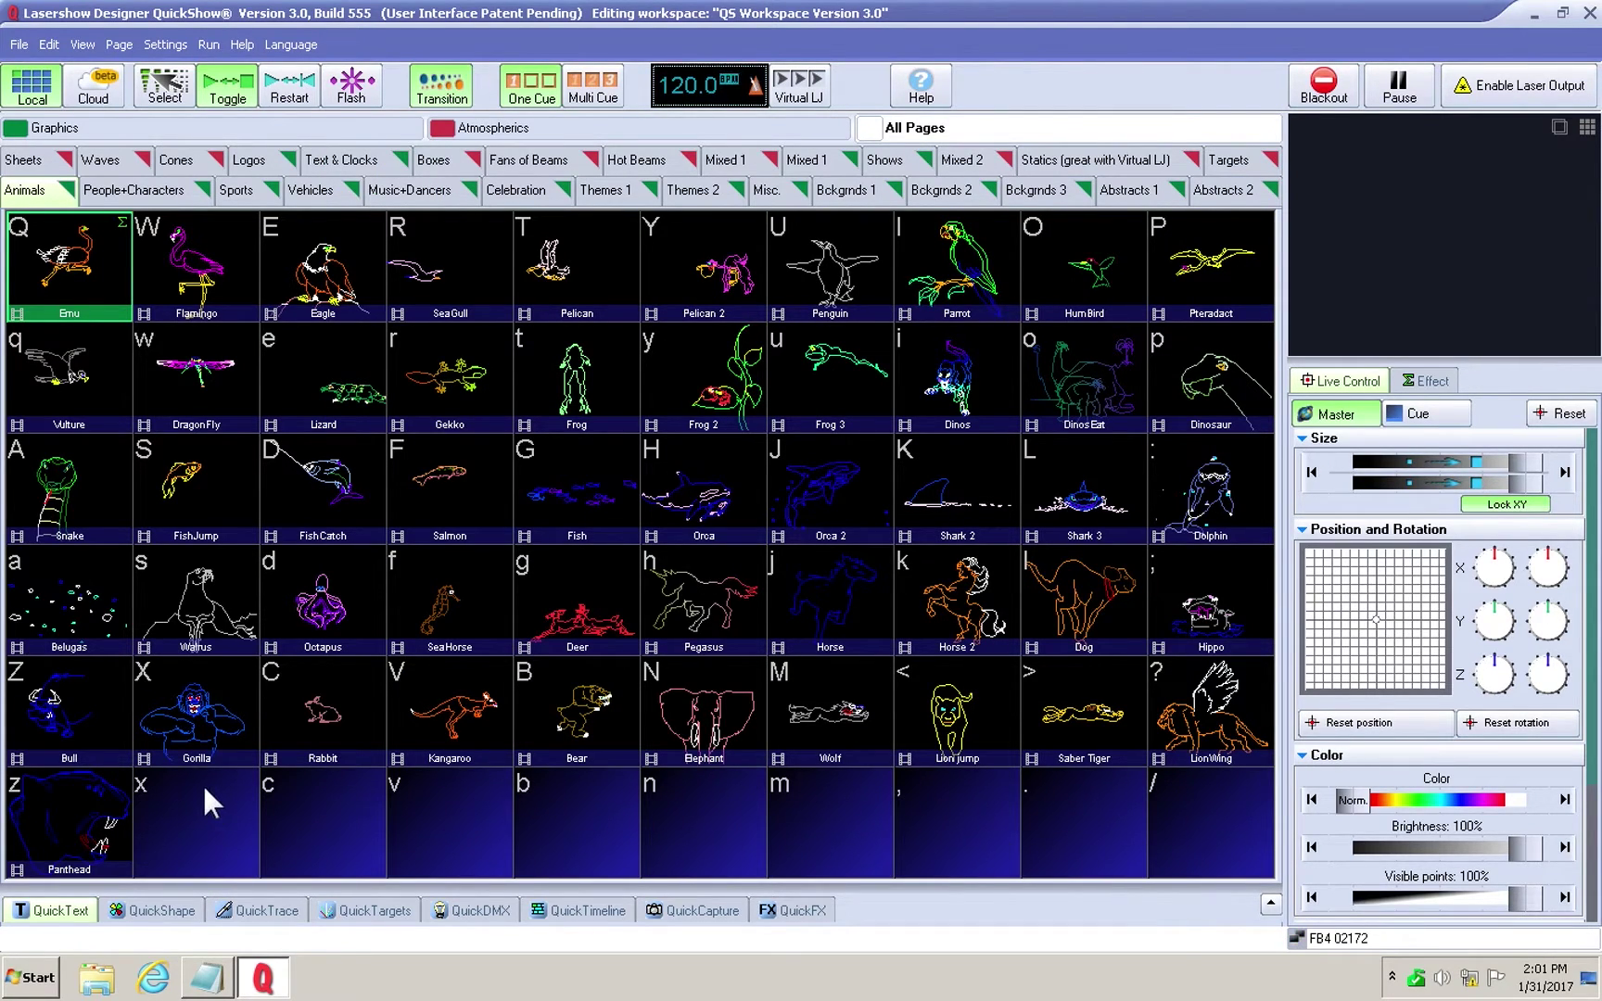
# - Browse Explorer to C:\QS\Export\02172\dmx and copy the dmx folder
pyautogui.click(96, 979)
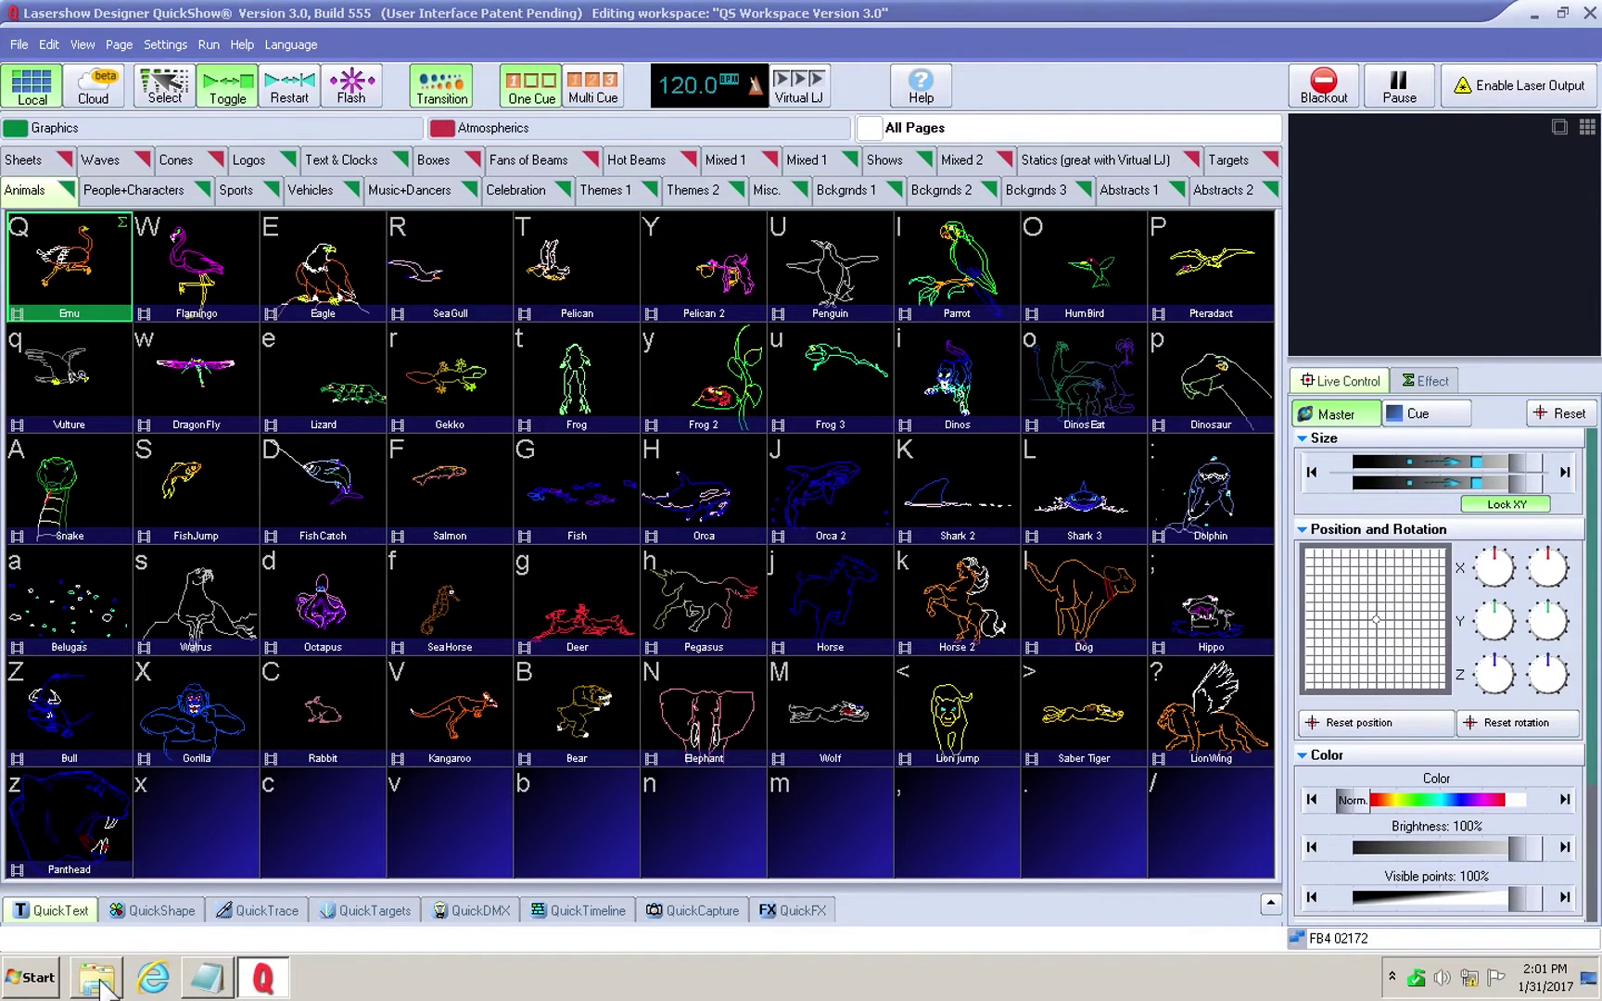
pyautogui.click(23, 489)
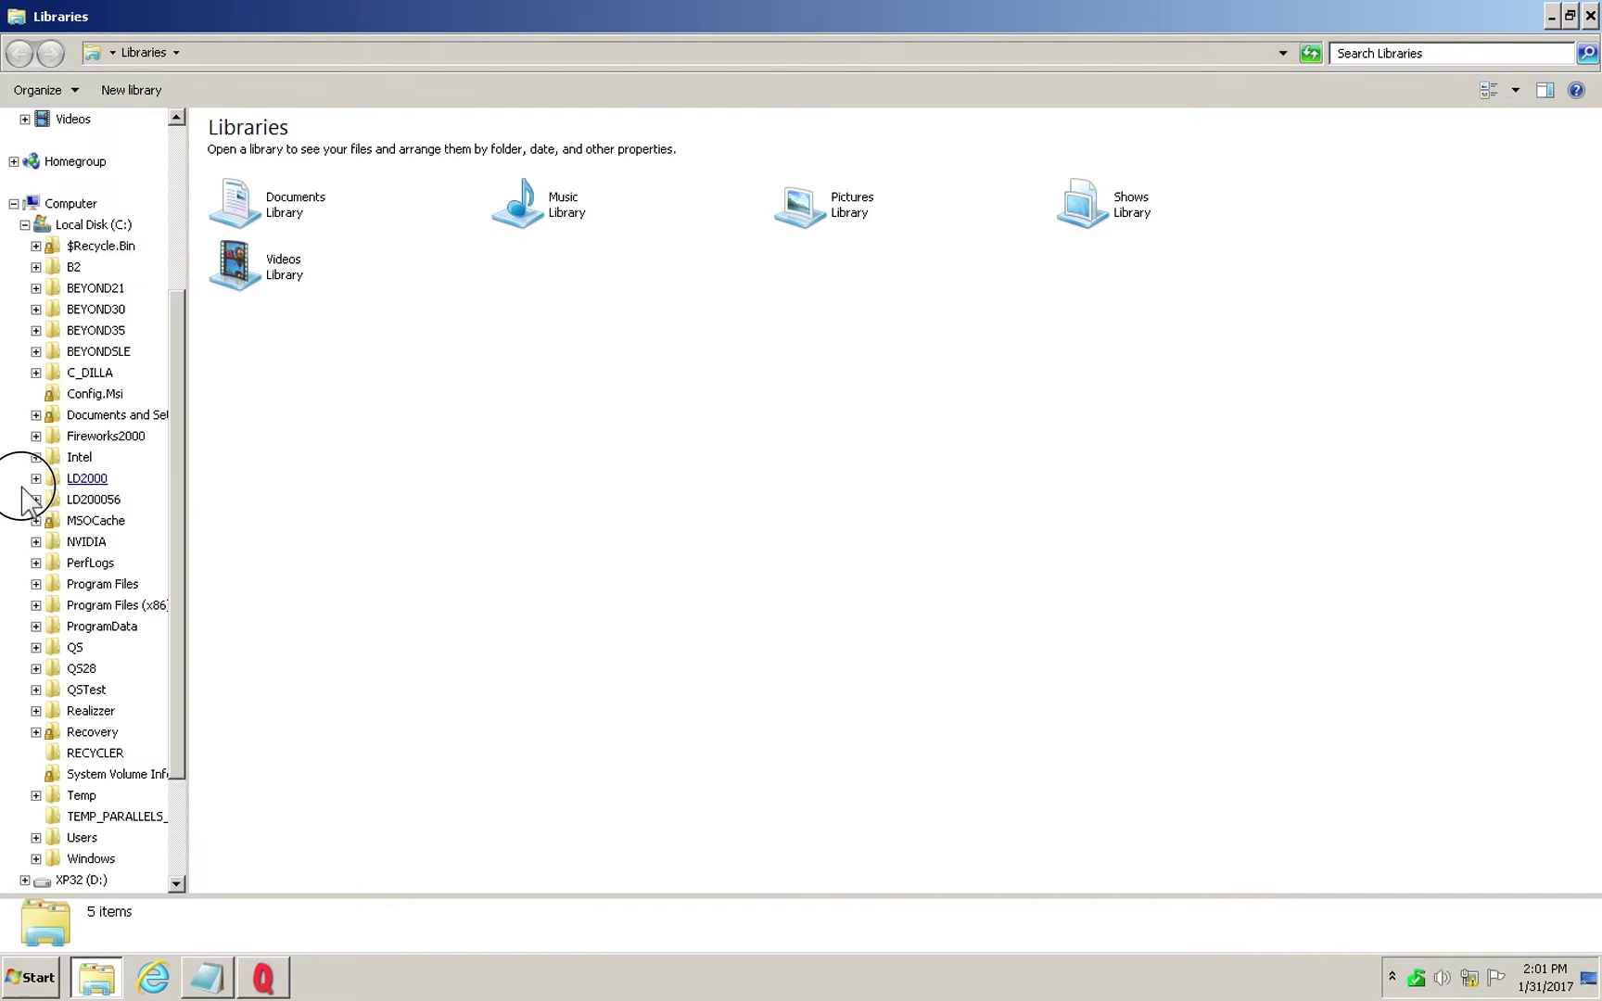
pyautogui.click(35, 647)
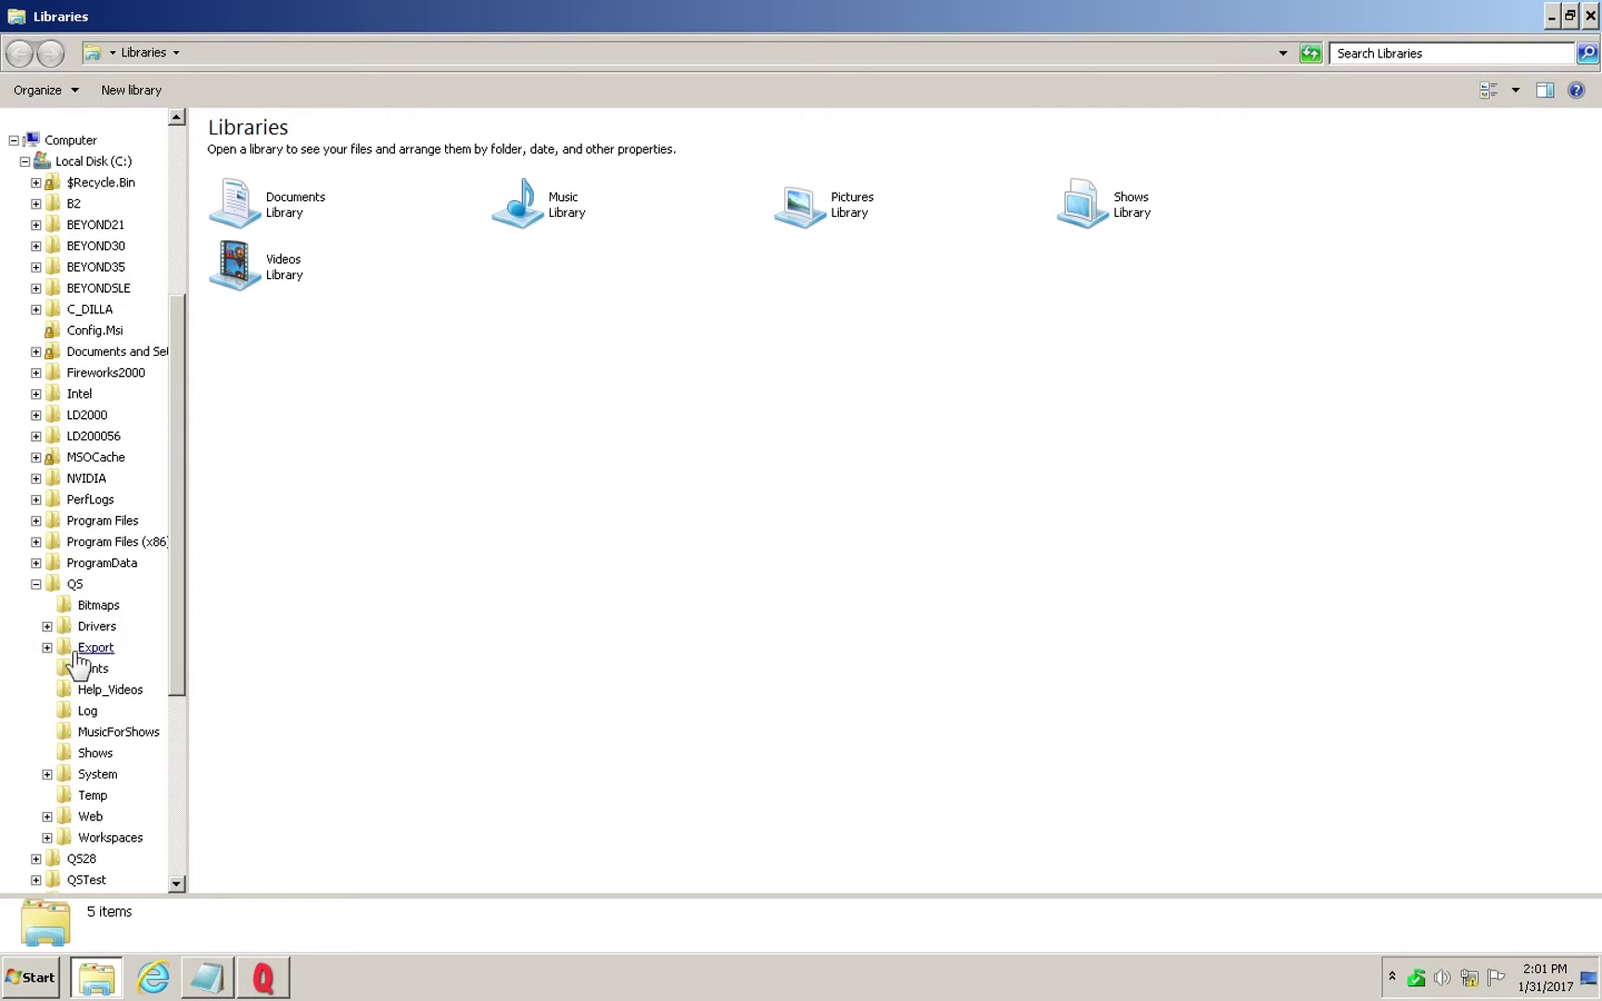
pyautogui.click(47, 648)
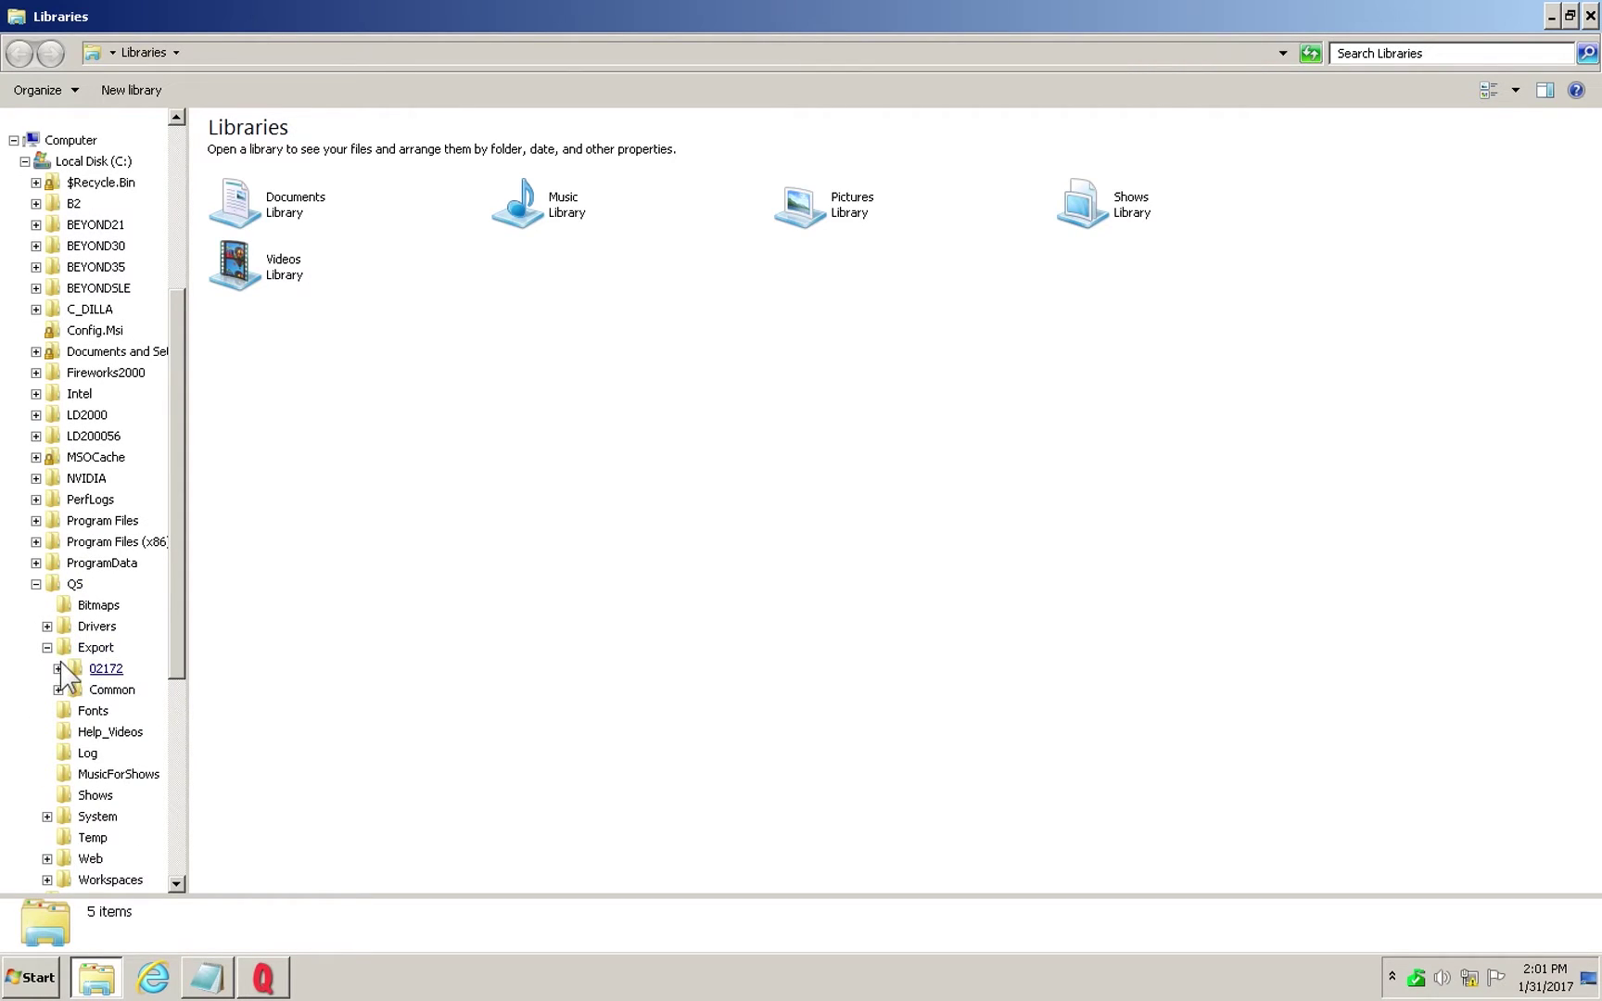
pyautogui.click(57, 669)
pyautogui.click(109, 711)
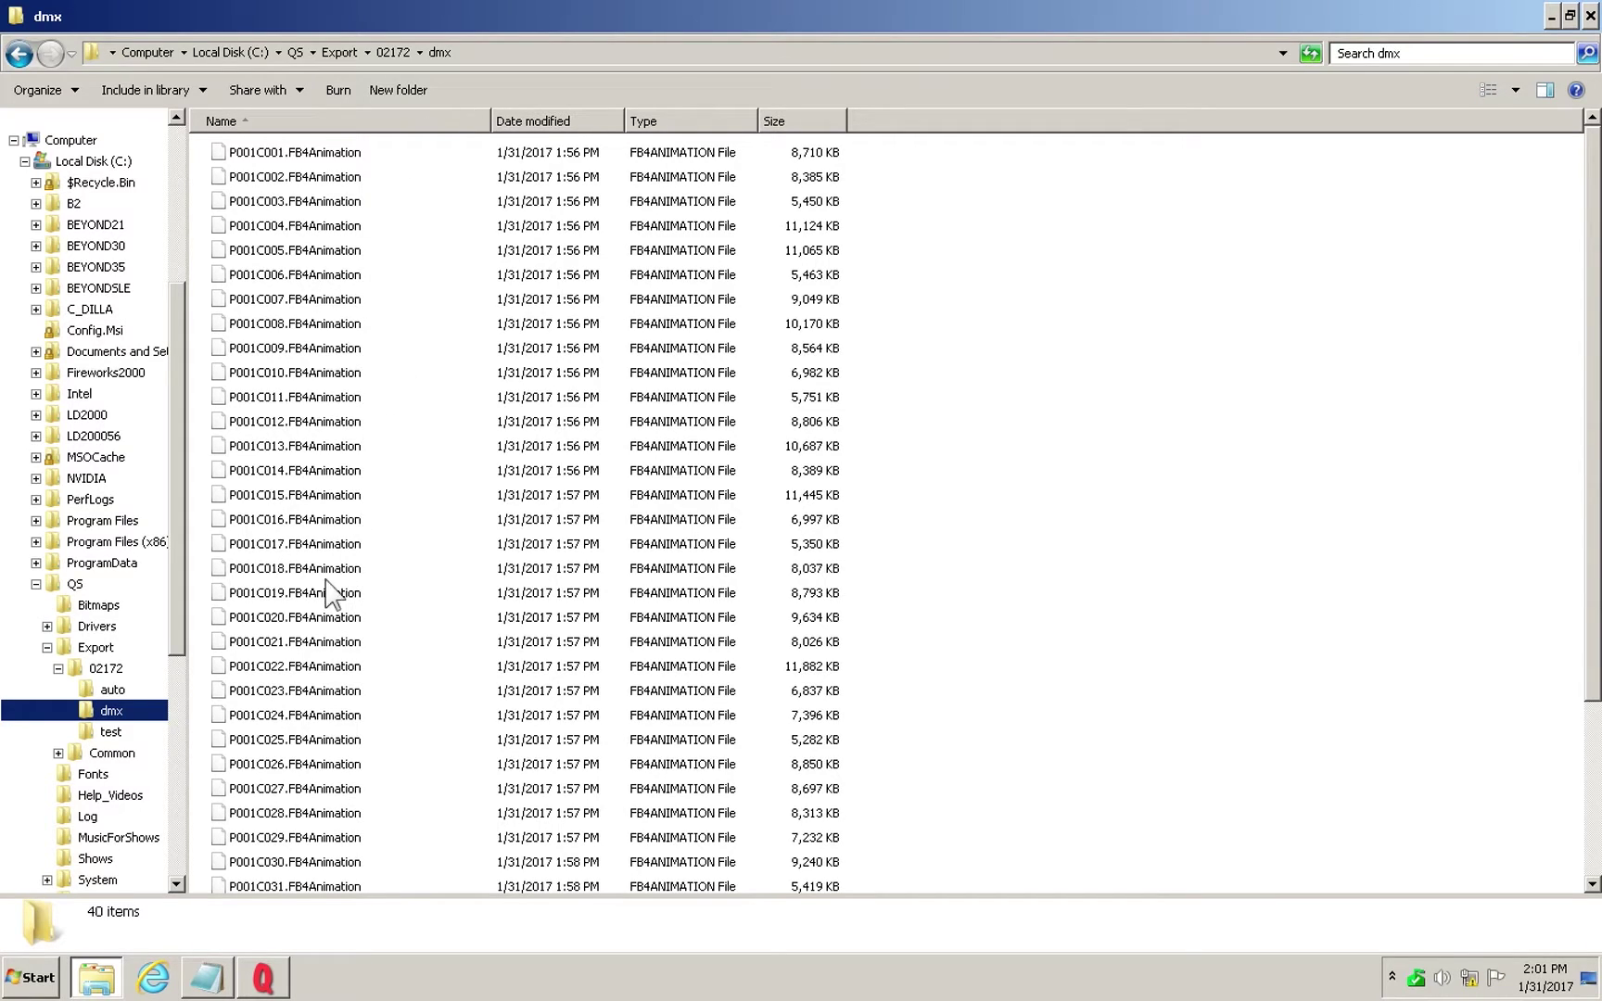
pyautogui.rightClick(109, 711)
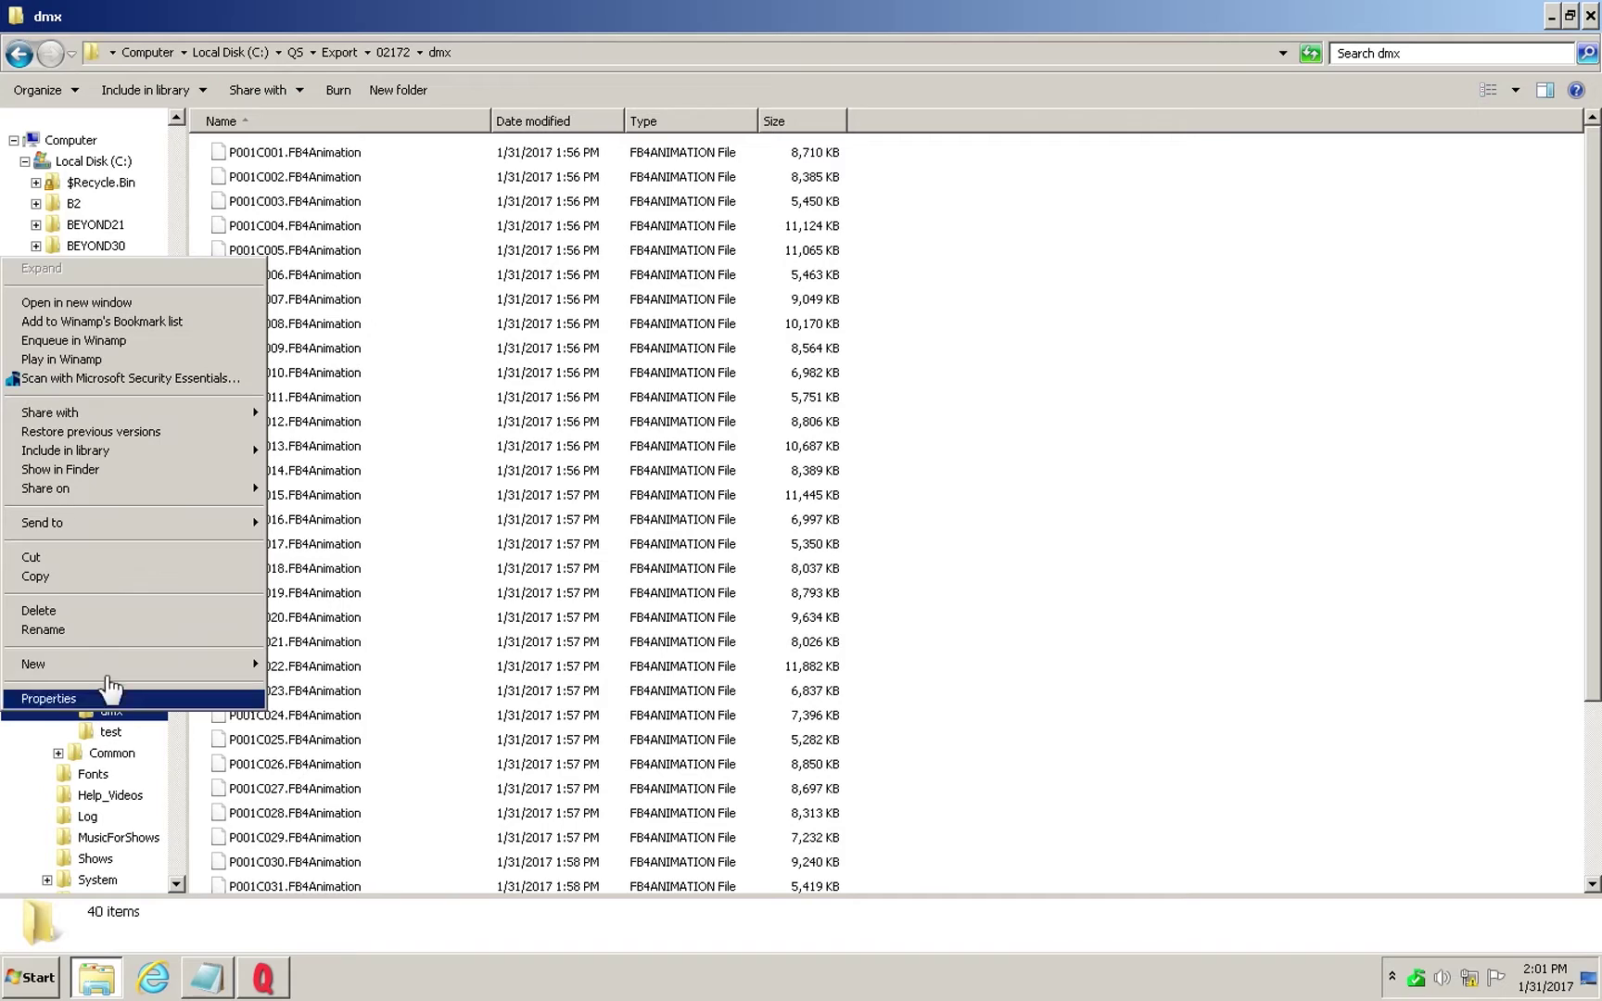
pyautogui.click(63, 585)
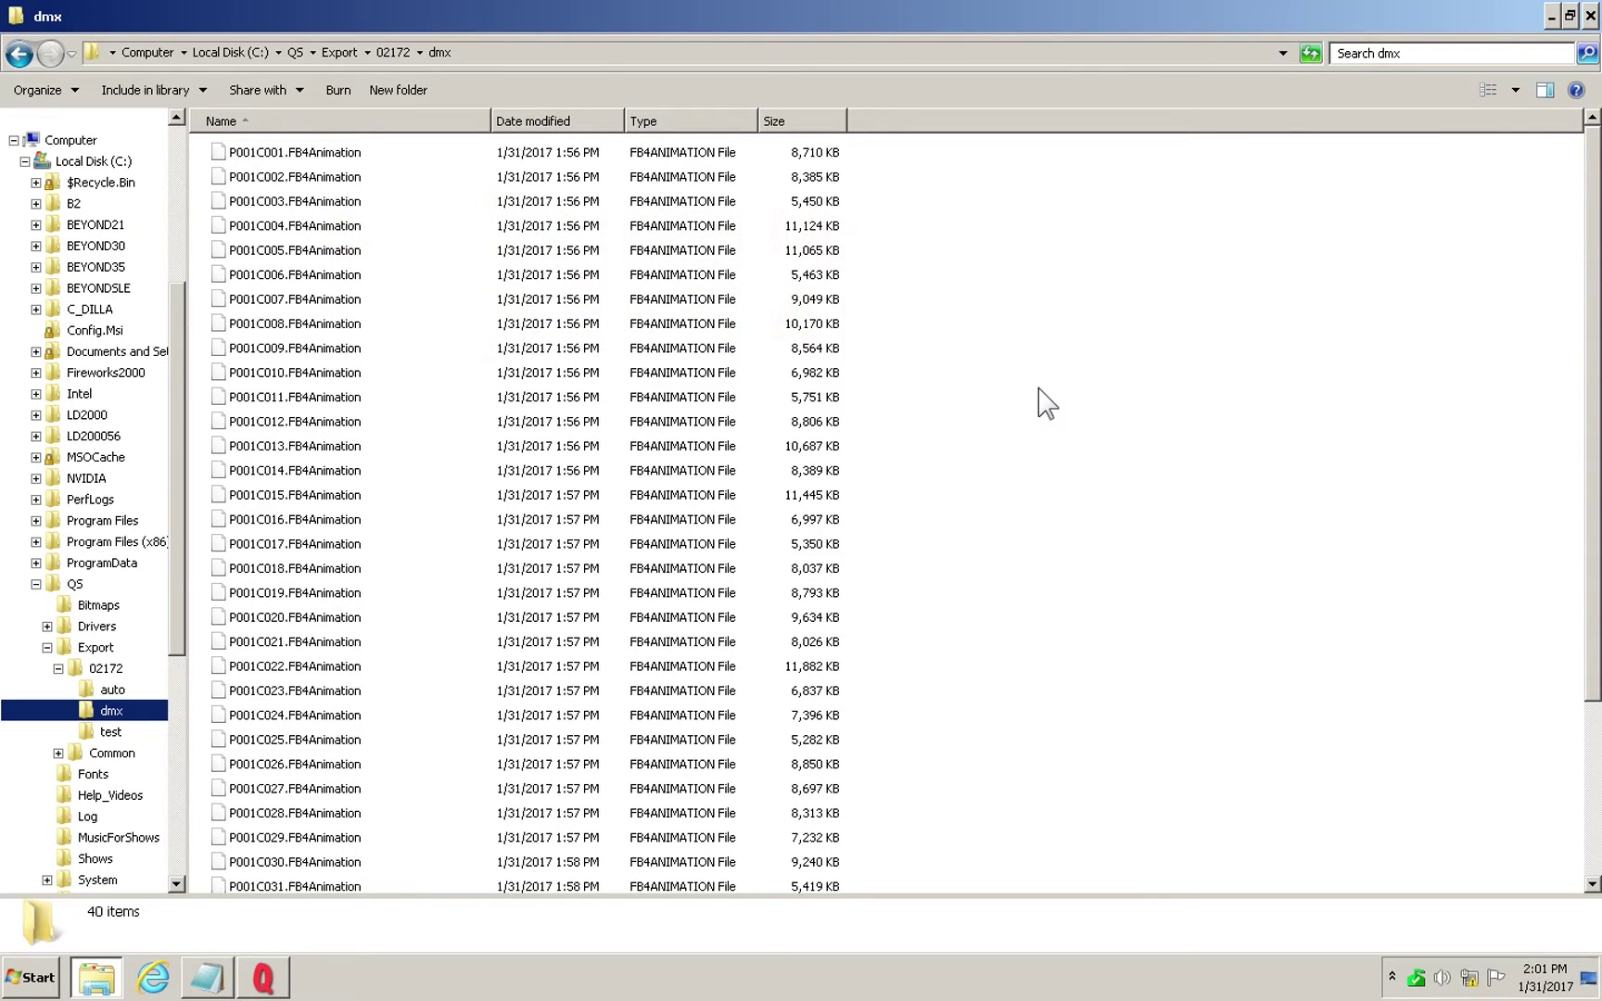
# - Open the SD card (H:) and paste dmx into its content folder, confirming the merge
pyautogui.press('Right')
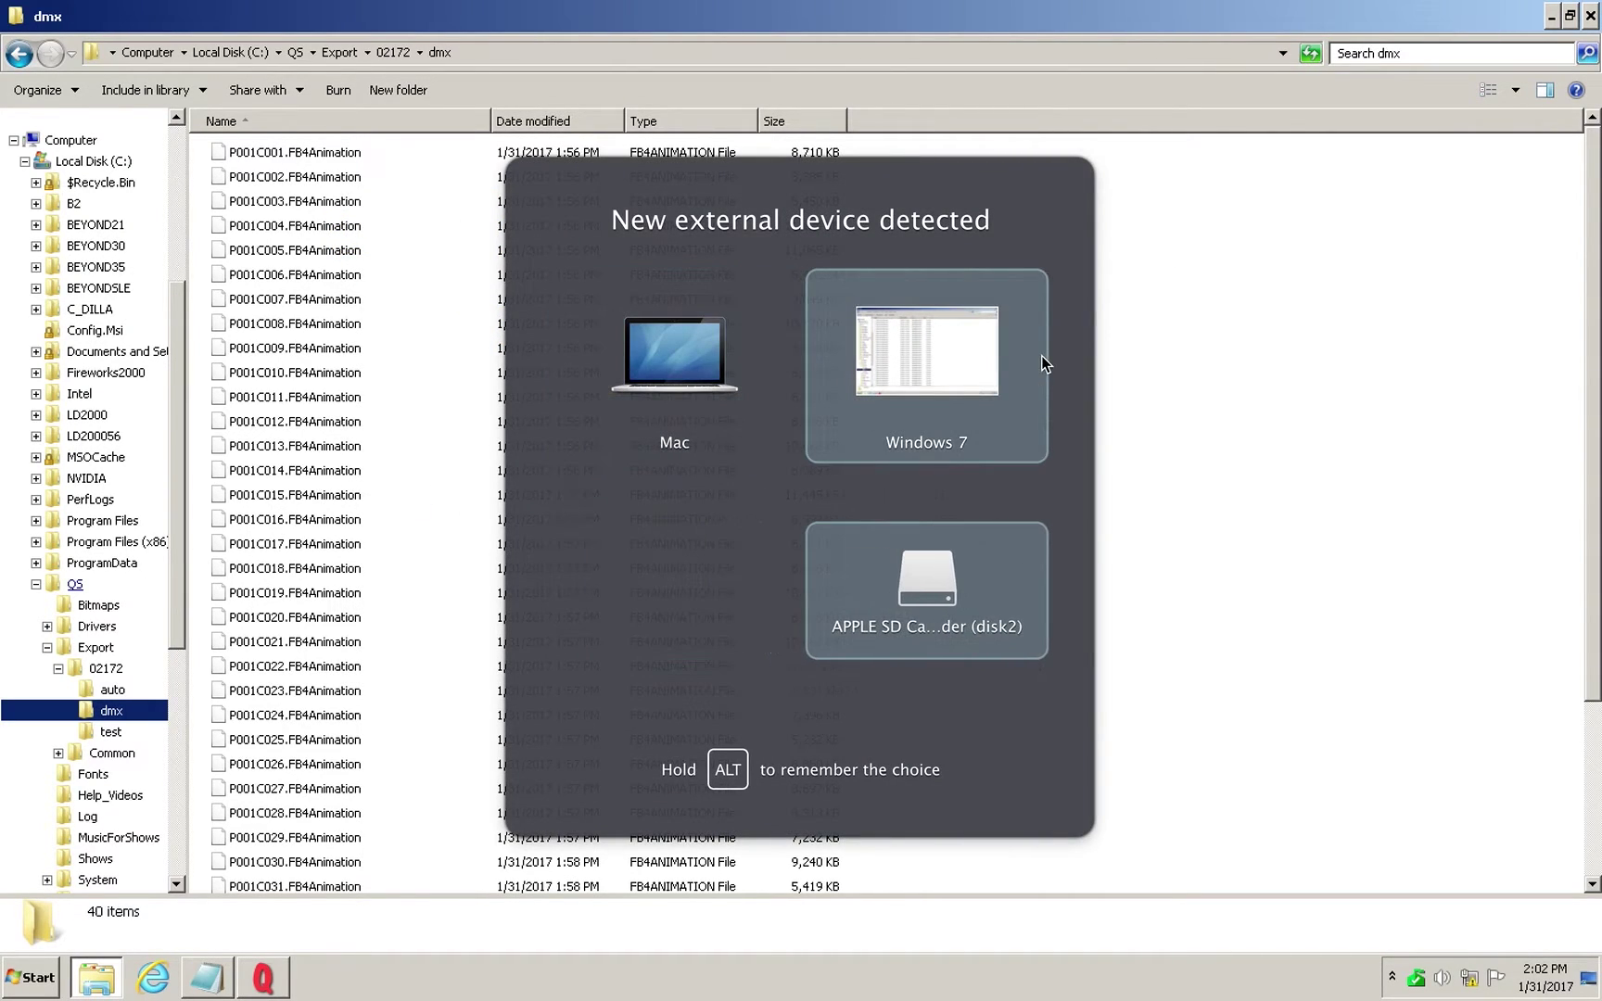
pyautogui.scroll(-7, 183, 652)
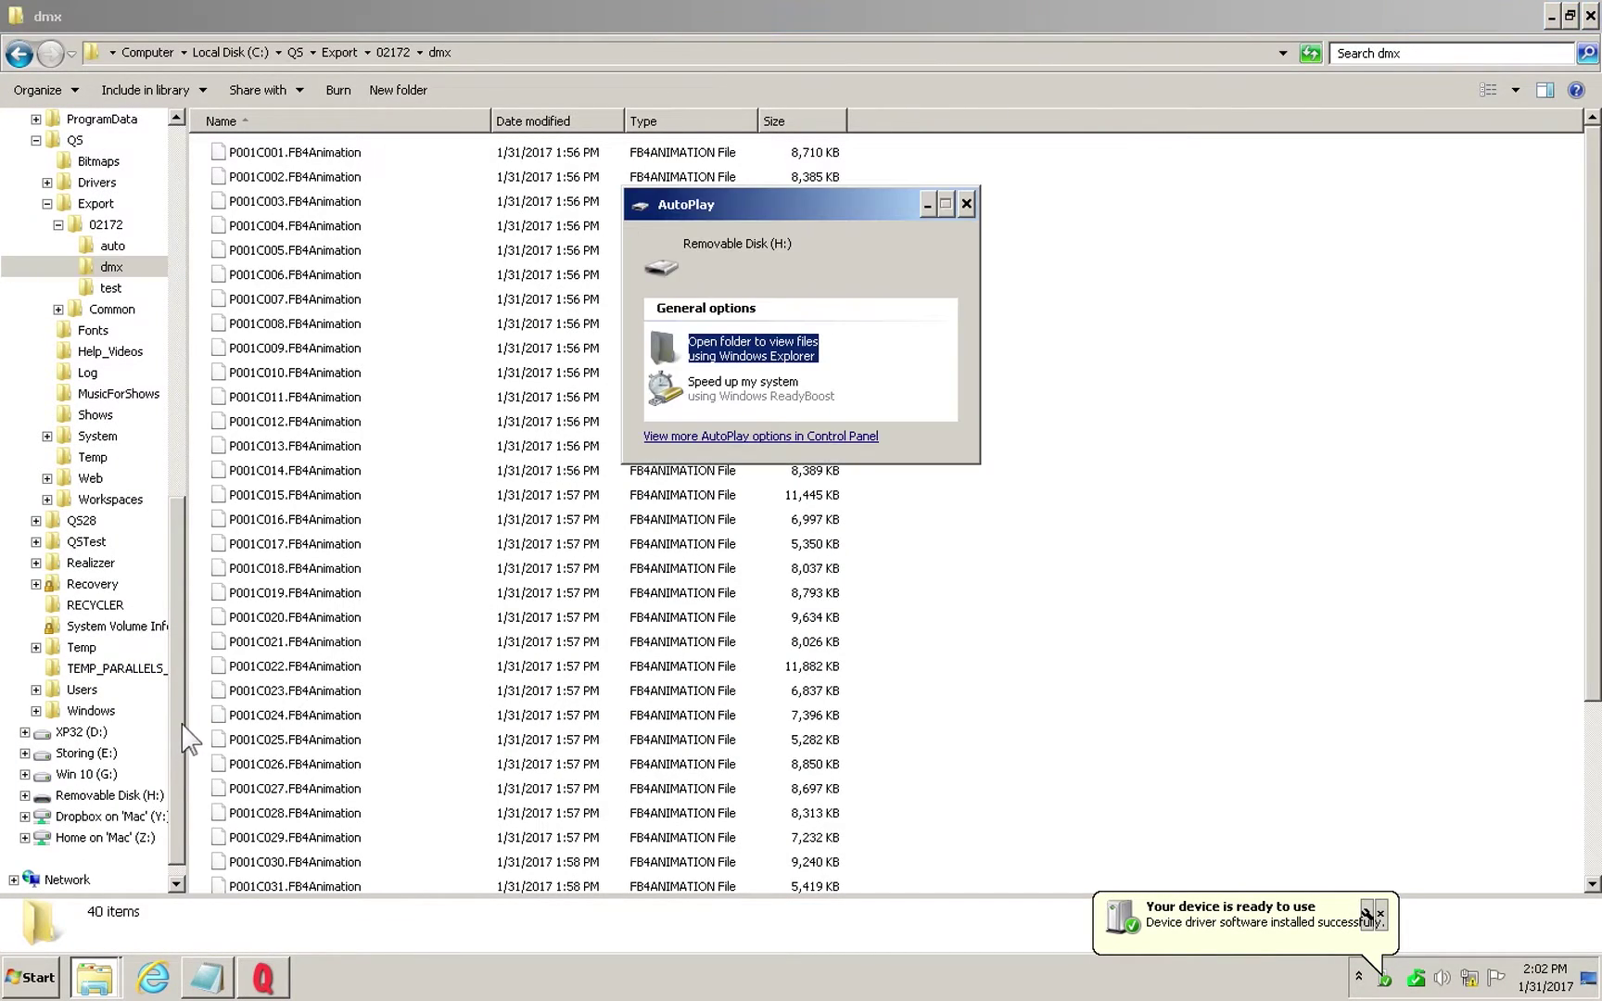
pyautogui.click(767, 352)
pyautogui.doubleClick(250, 227)
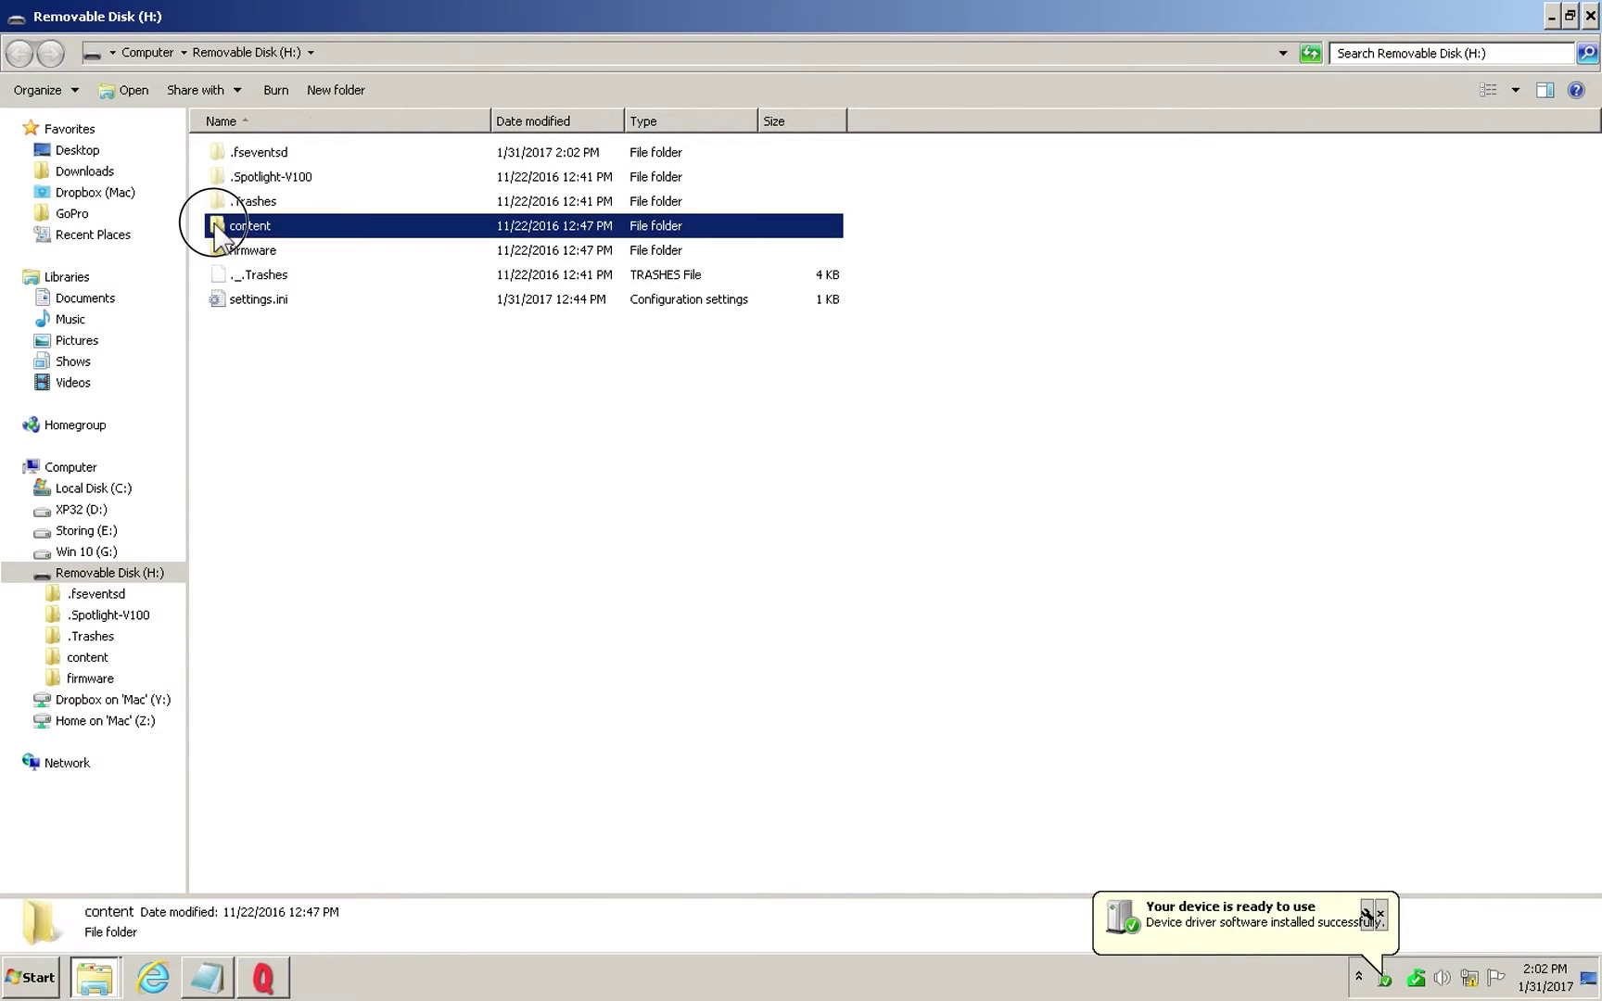
pyautogui.rightClick(250, 280)
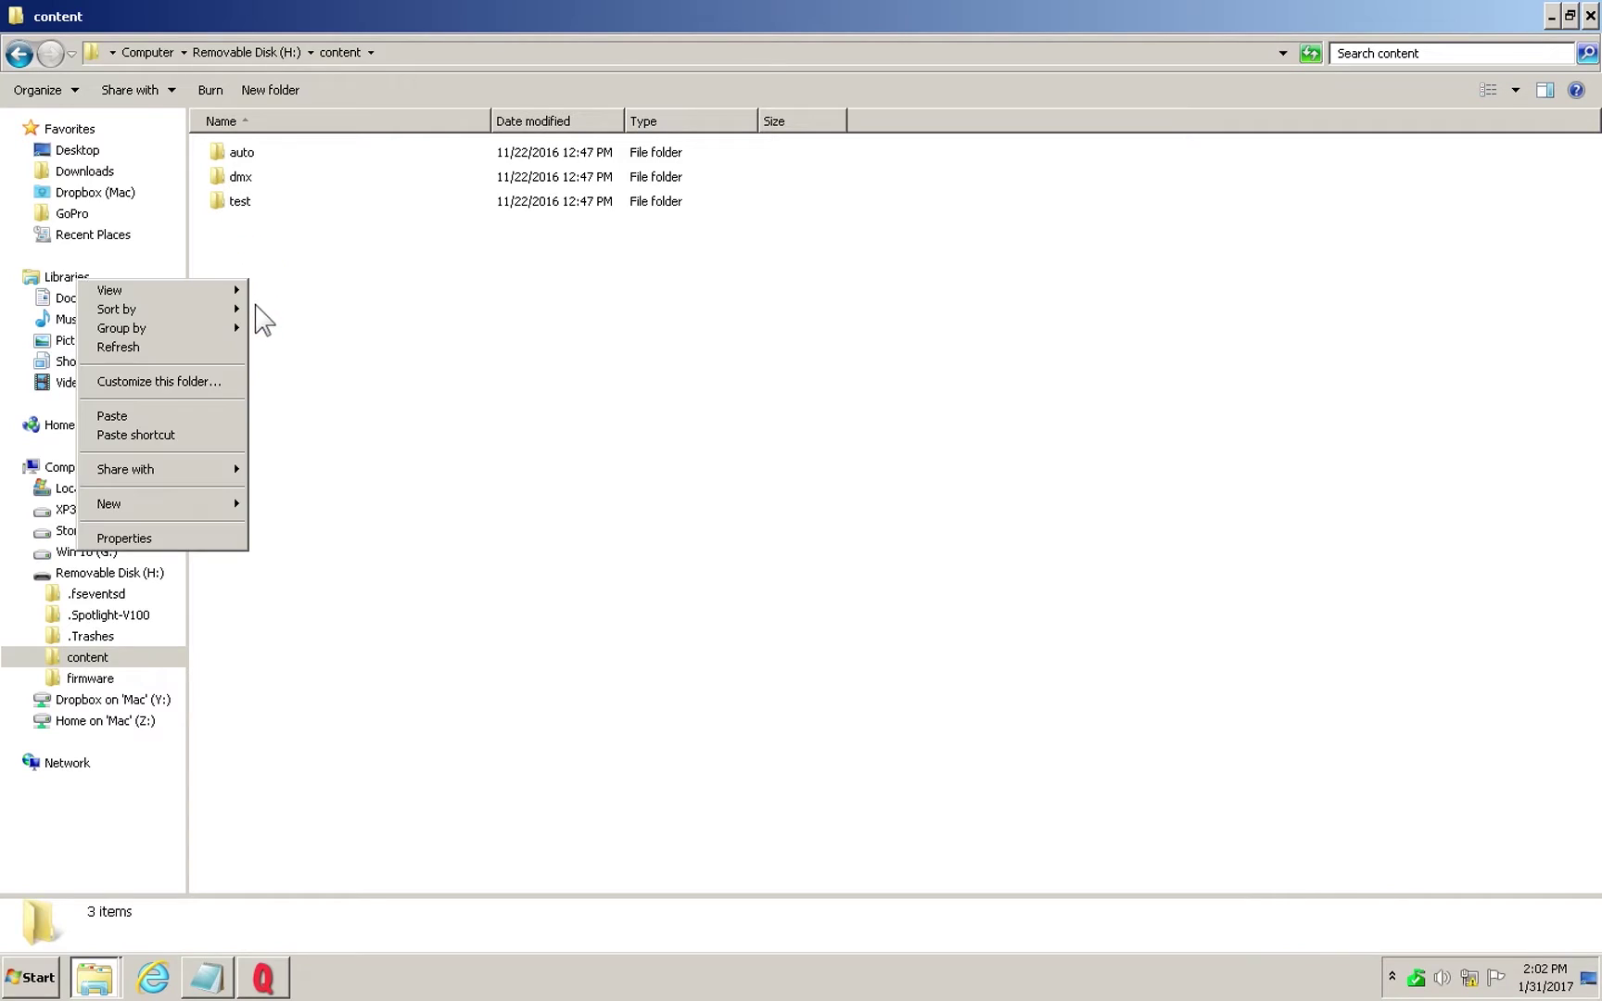
pyautogui.click(185, 417)
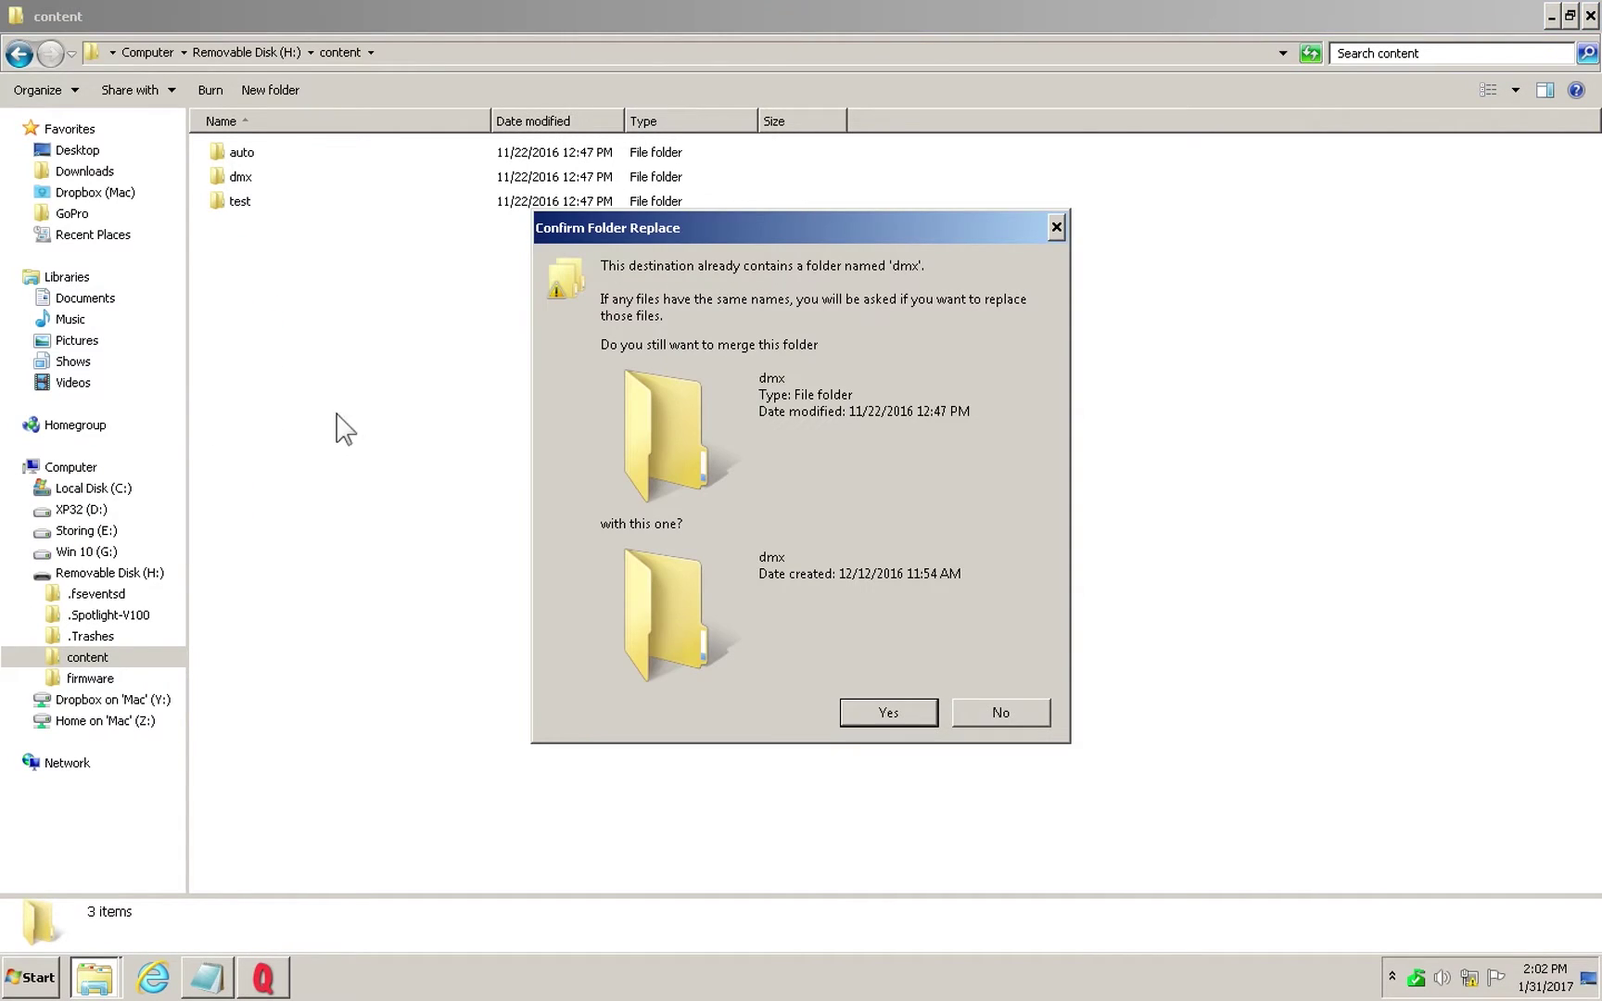
pyautogui.click(881, 712)
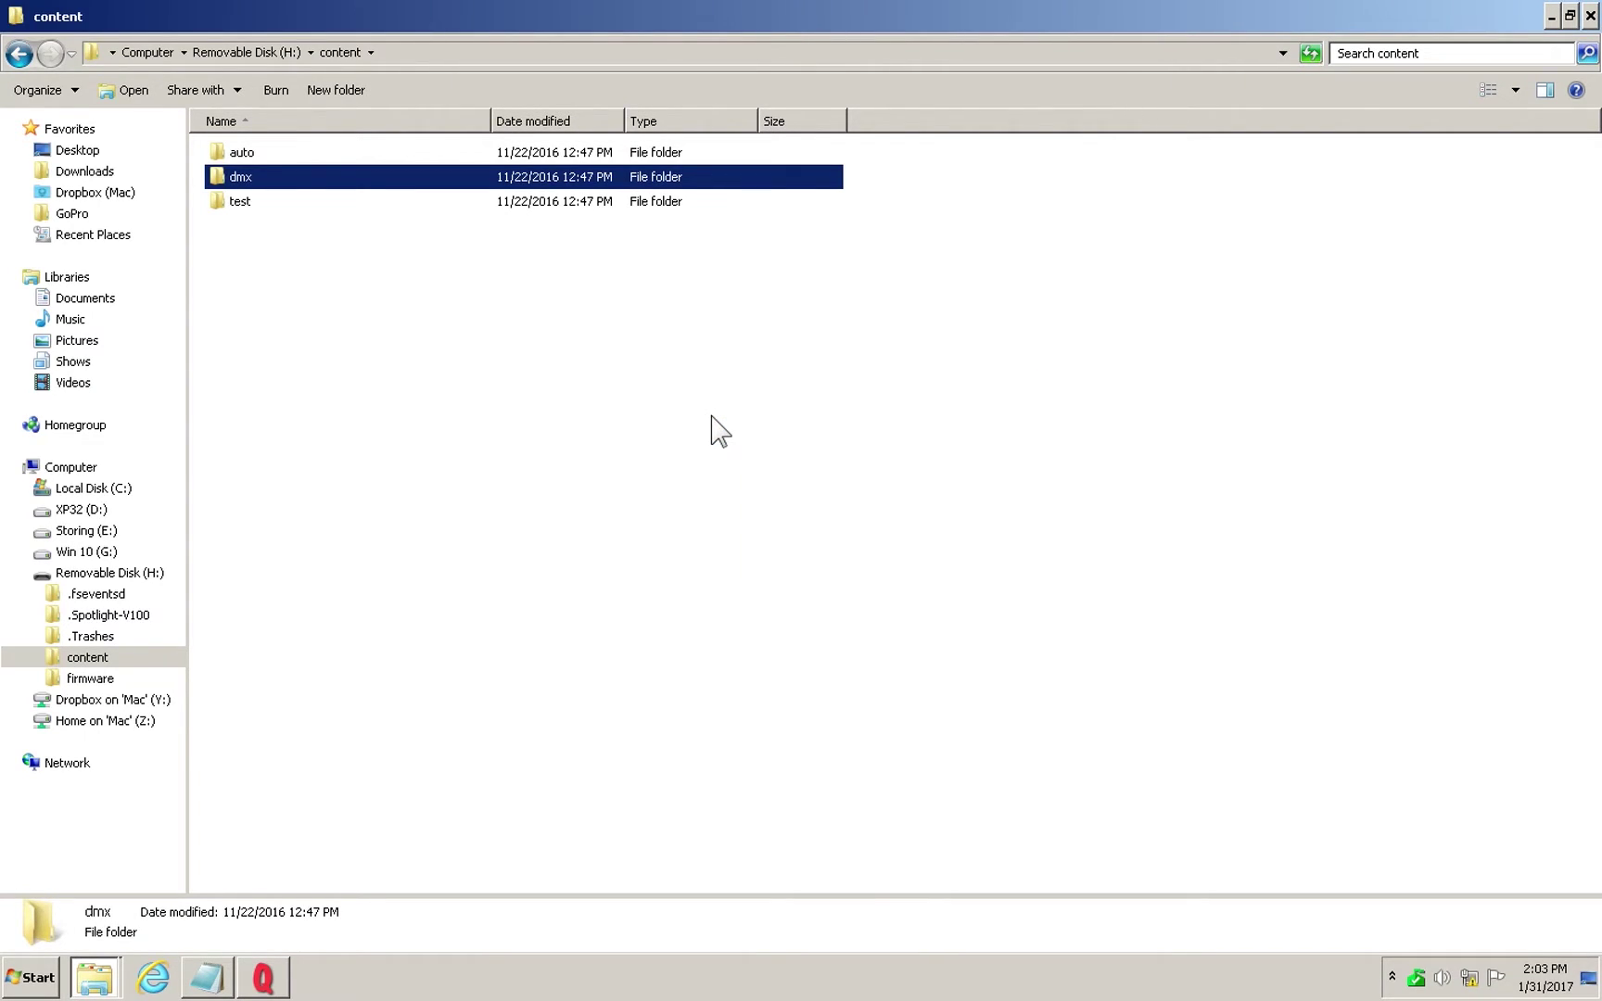
# - Rename the cue file in H:\content\auto, replacing P001C with auto_ to get auto_001.FB4Animation
pyautogui.doubleClick(217, 175)
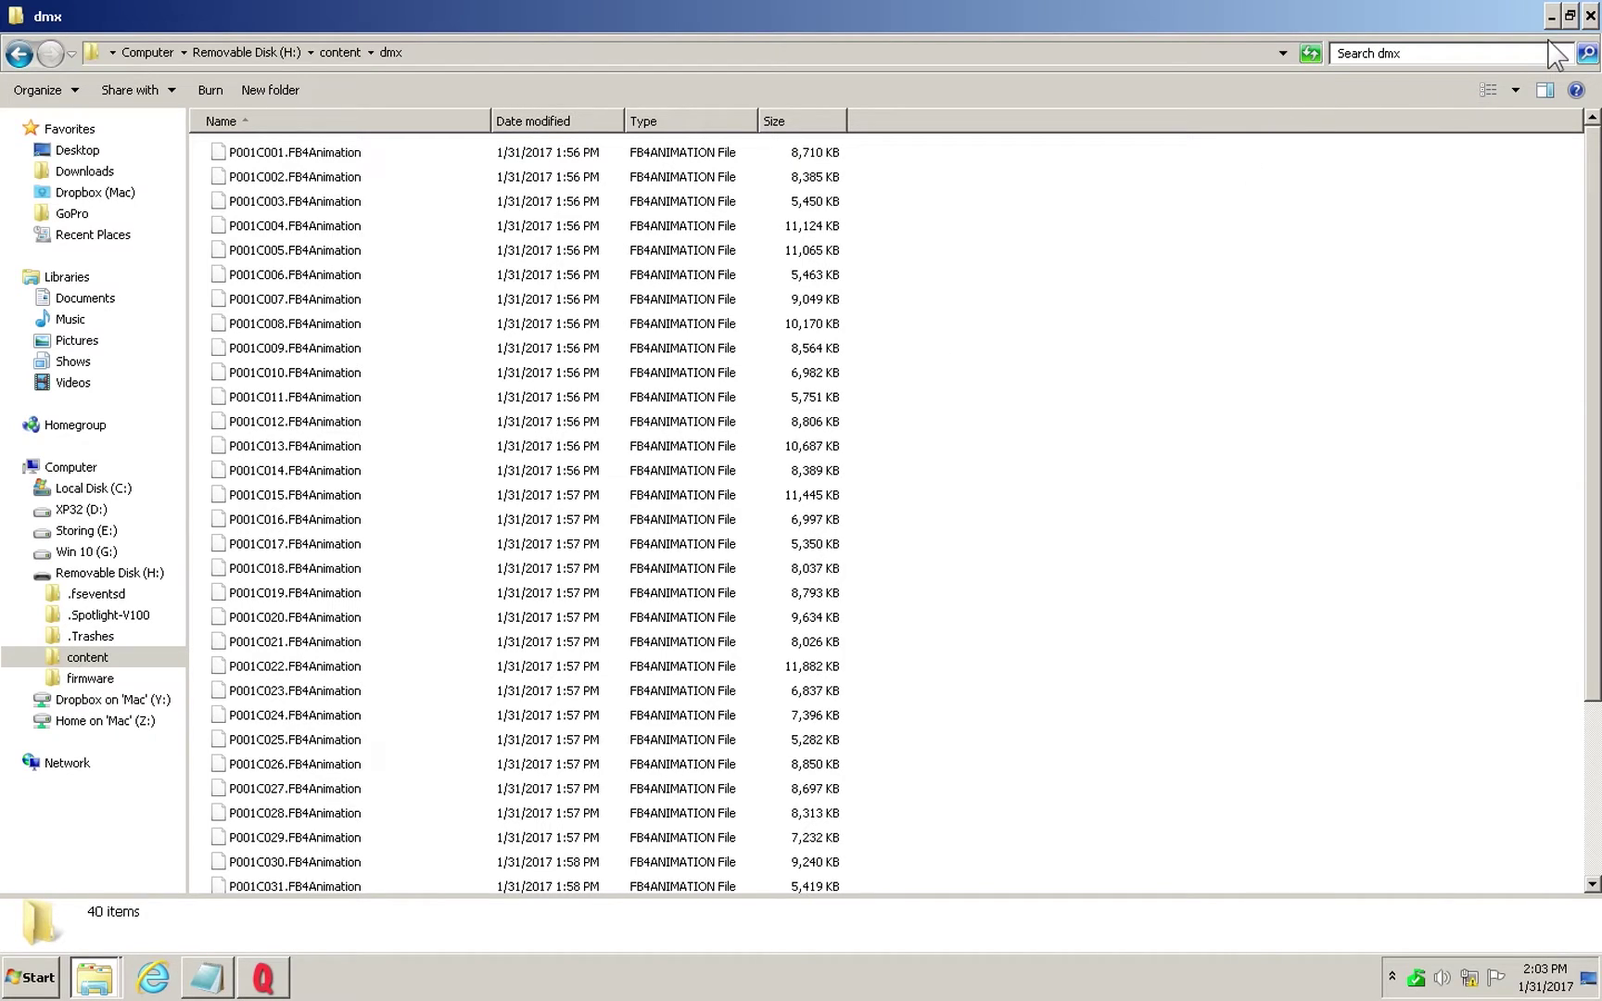
pyautogui.hotkey('alt', 'Tab')
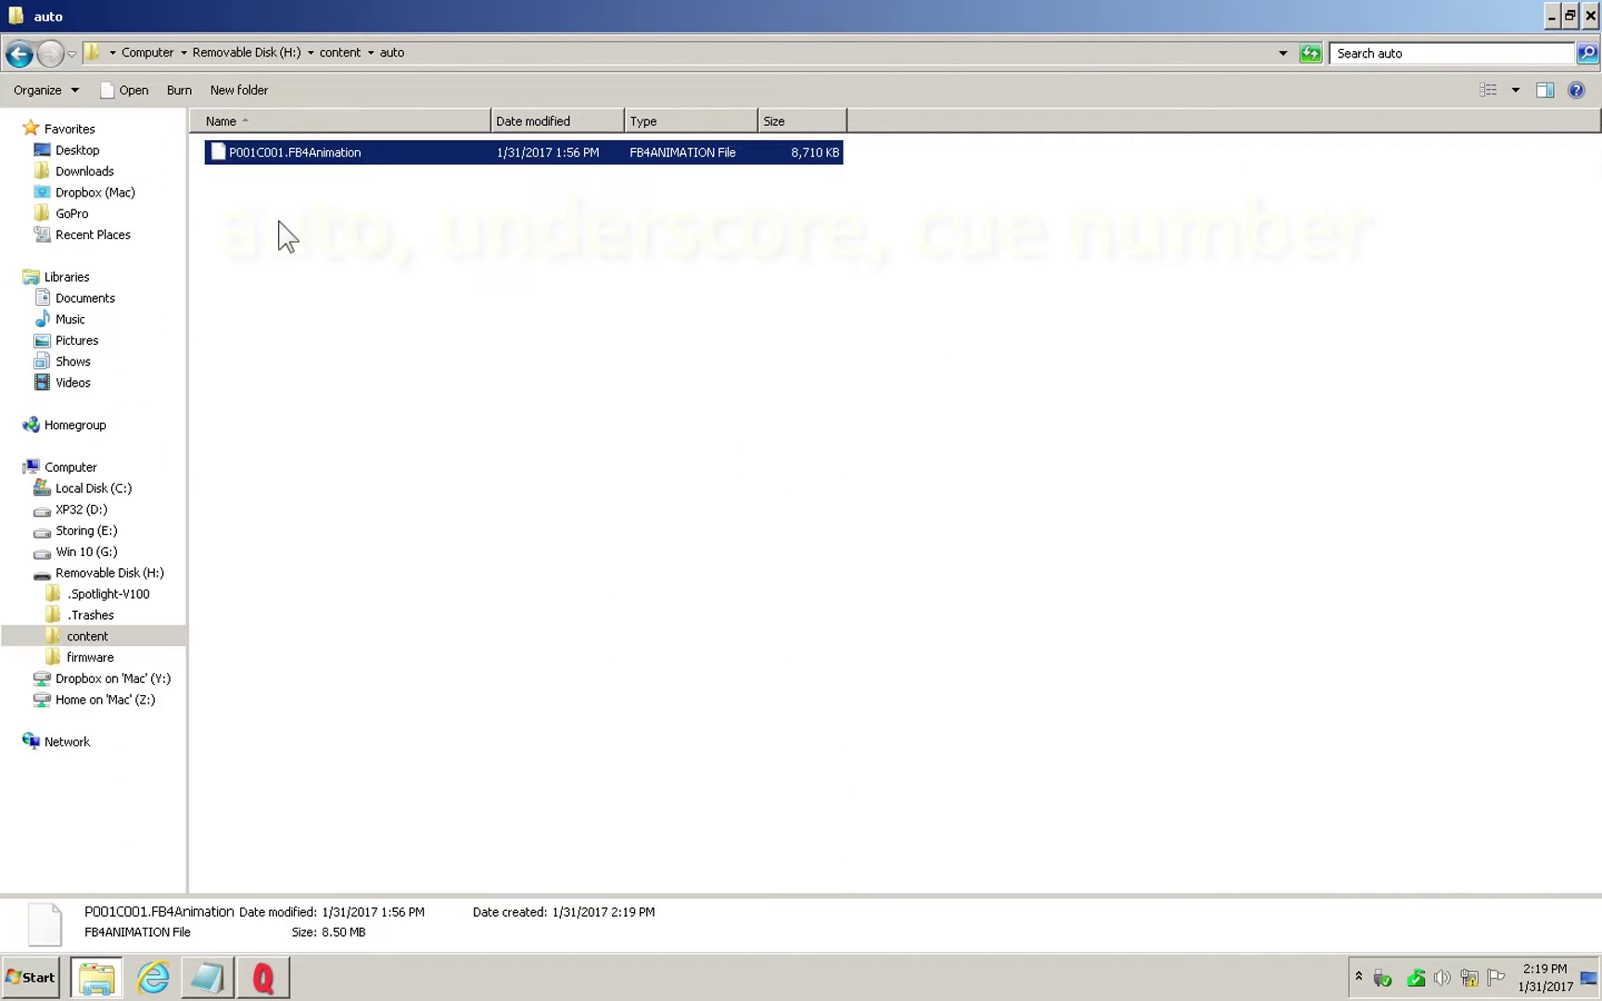
pyautogui.click(273, 153)
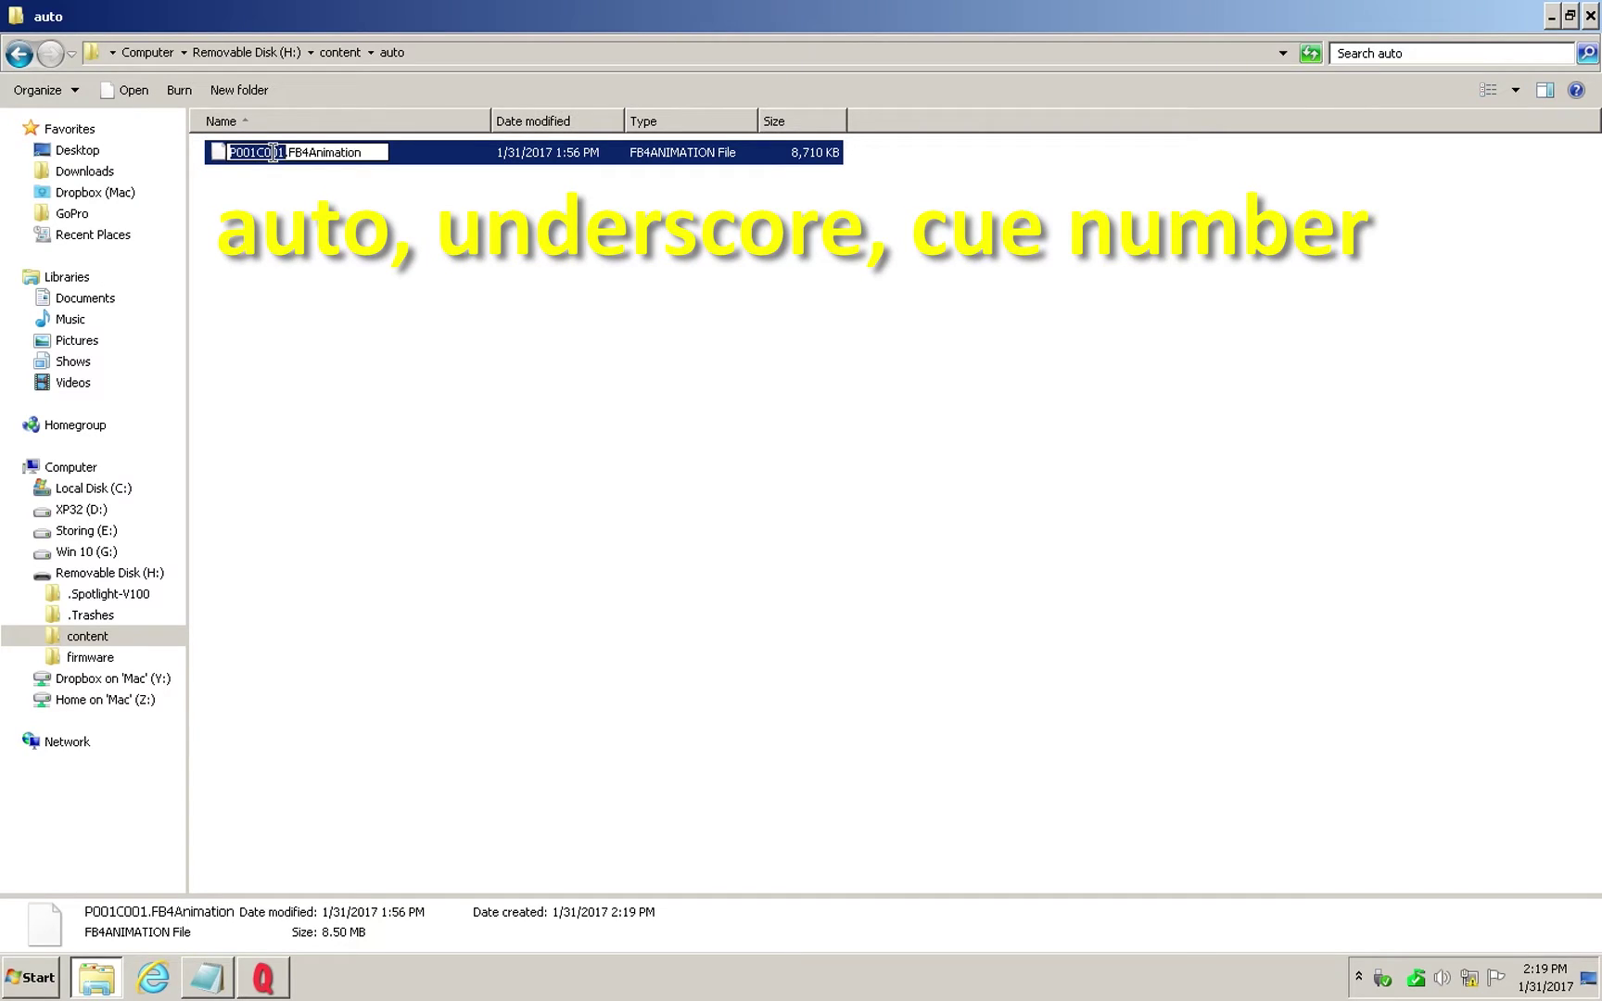
pyautogui.moveTo(263, 153); pyautogui.dragTo(167, 165)
pyautogui.press('BackSpace')
pyautogui.write('auto_')
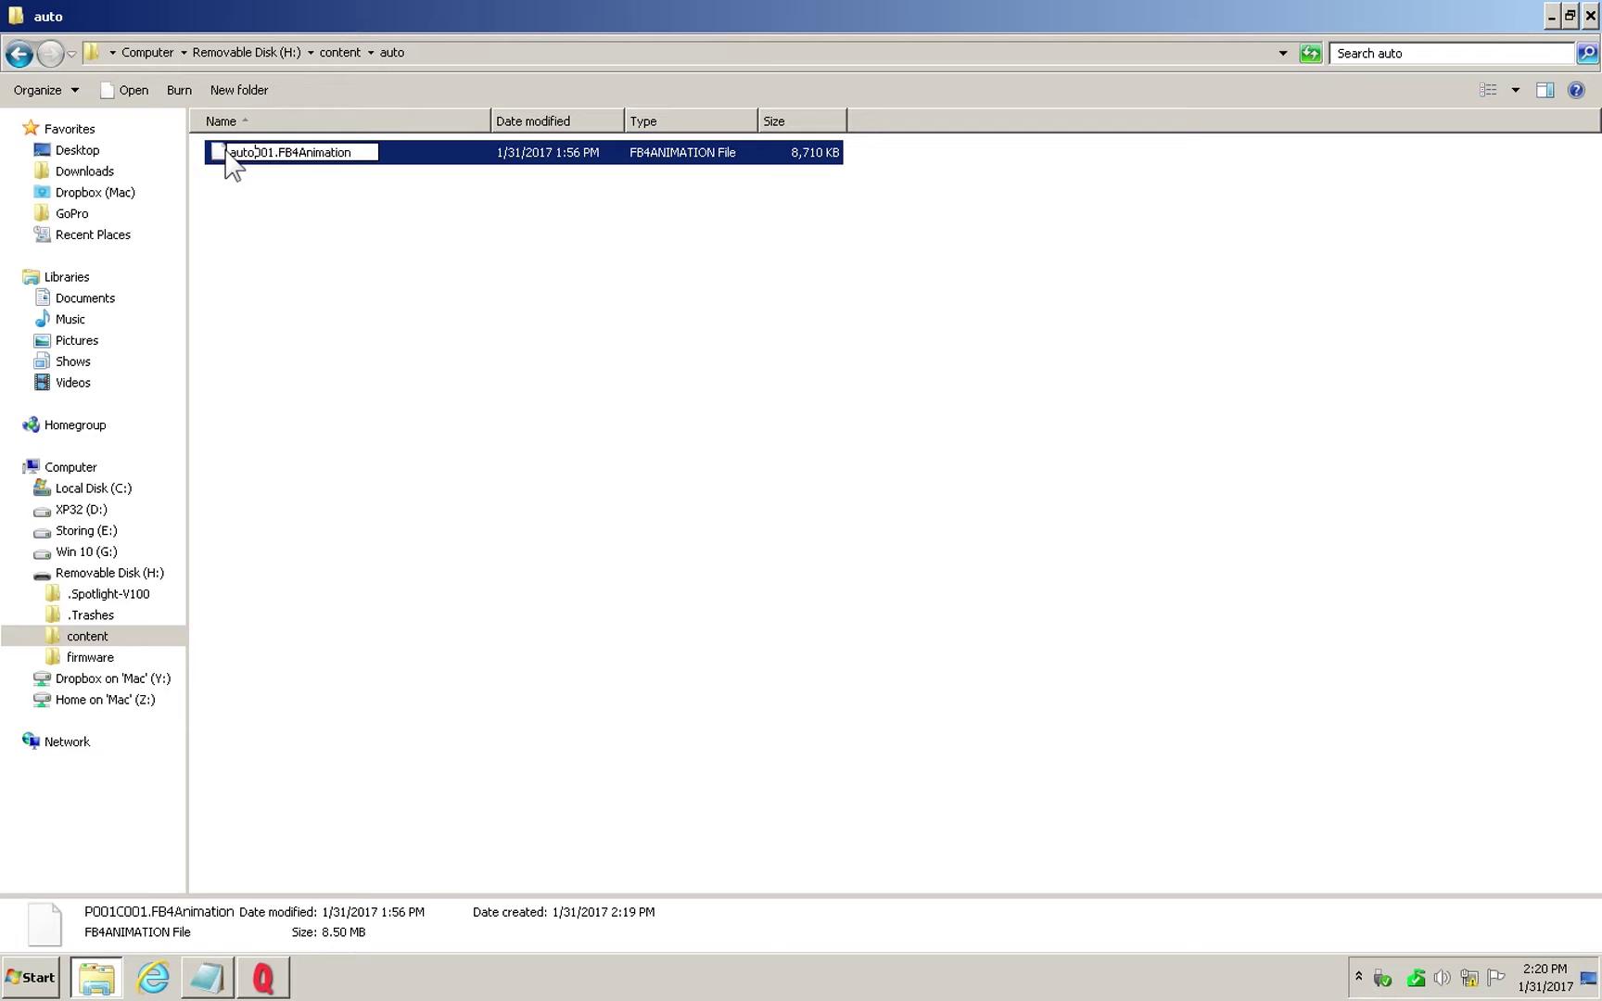
pyautogui.click(304, 207)
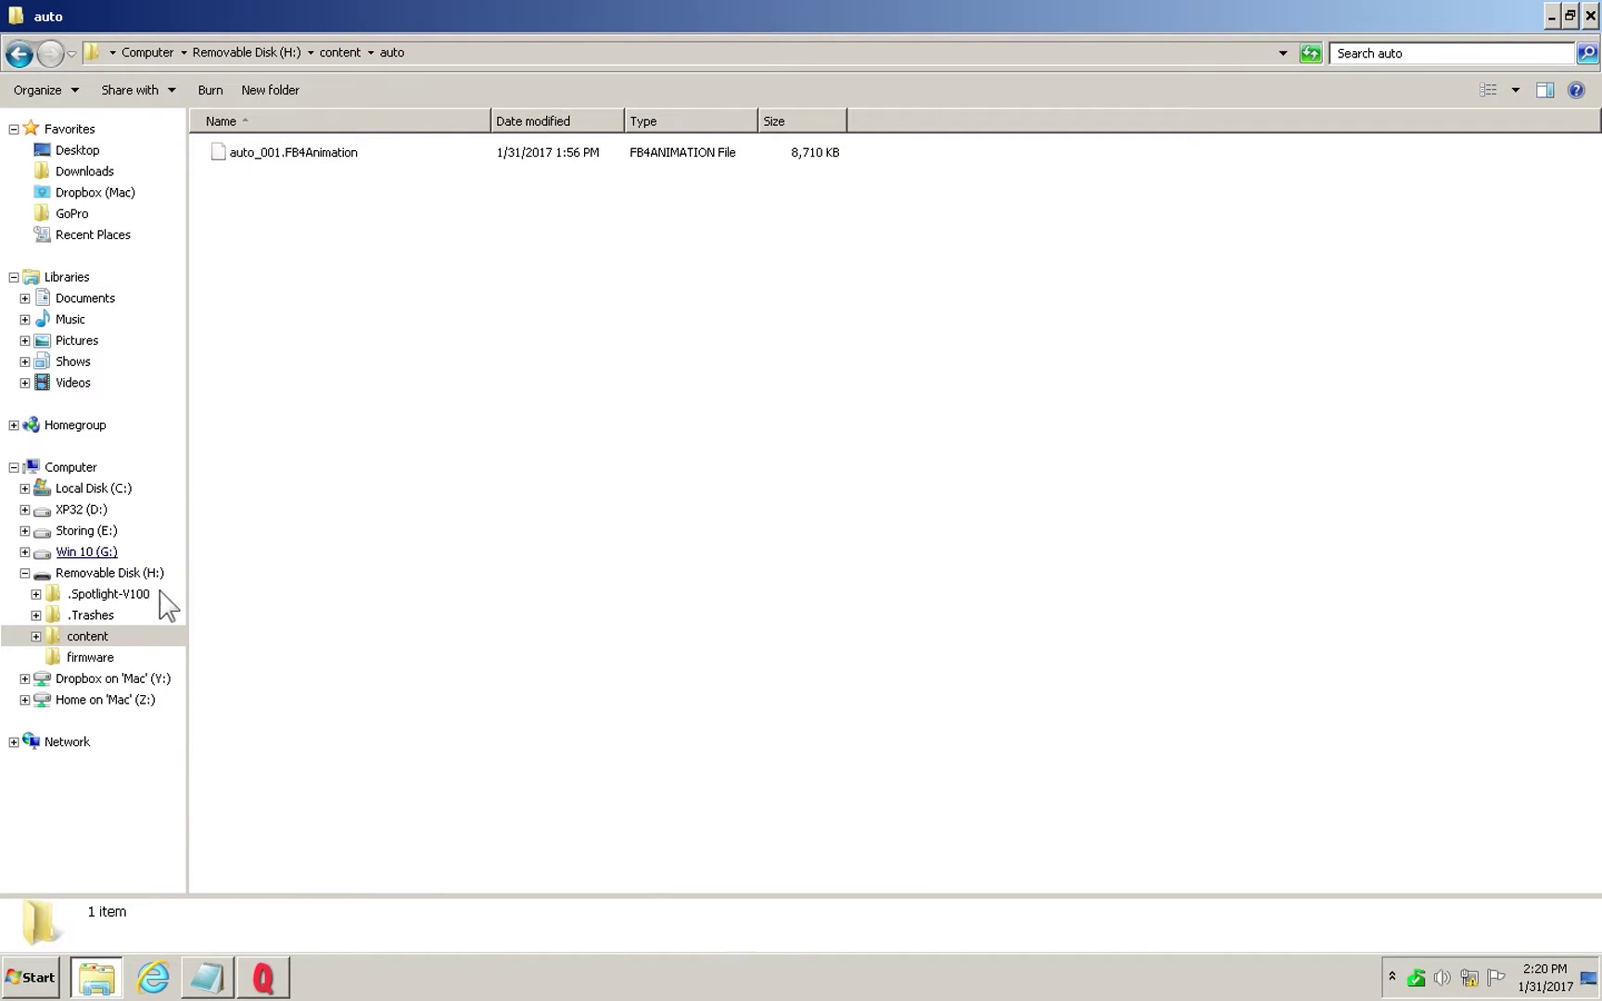
# - Paste the first cue file into the SD card's content\test folder
pyautogui.click(93, 638)
pyautogui.doubleClick(236, 202)
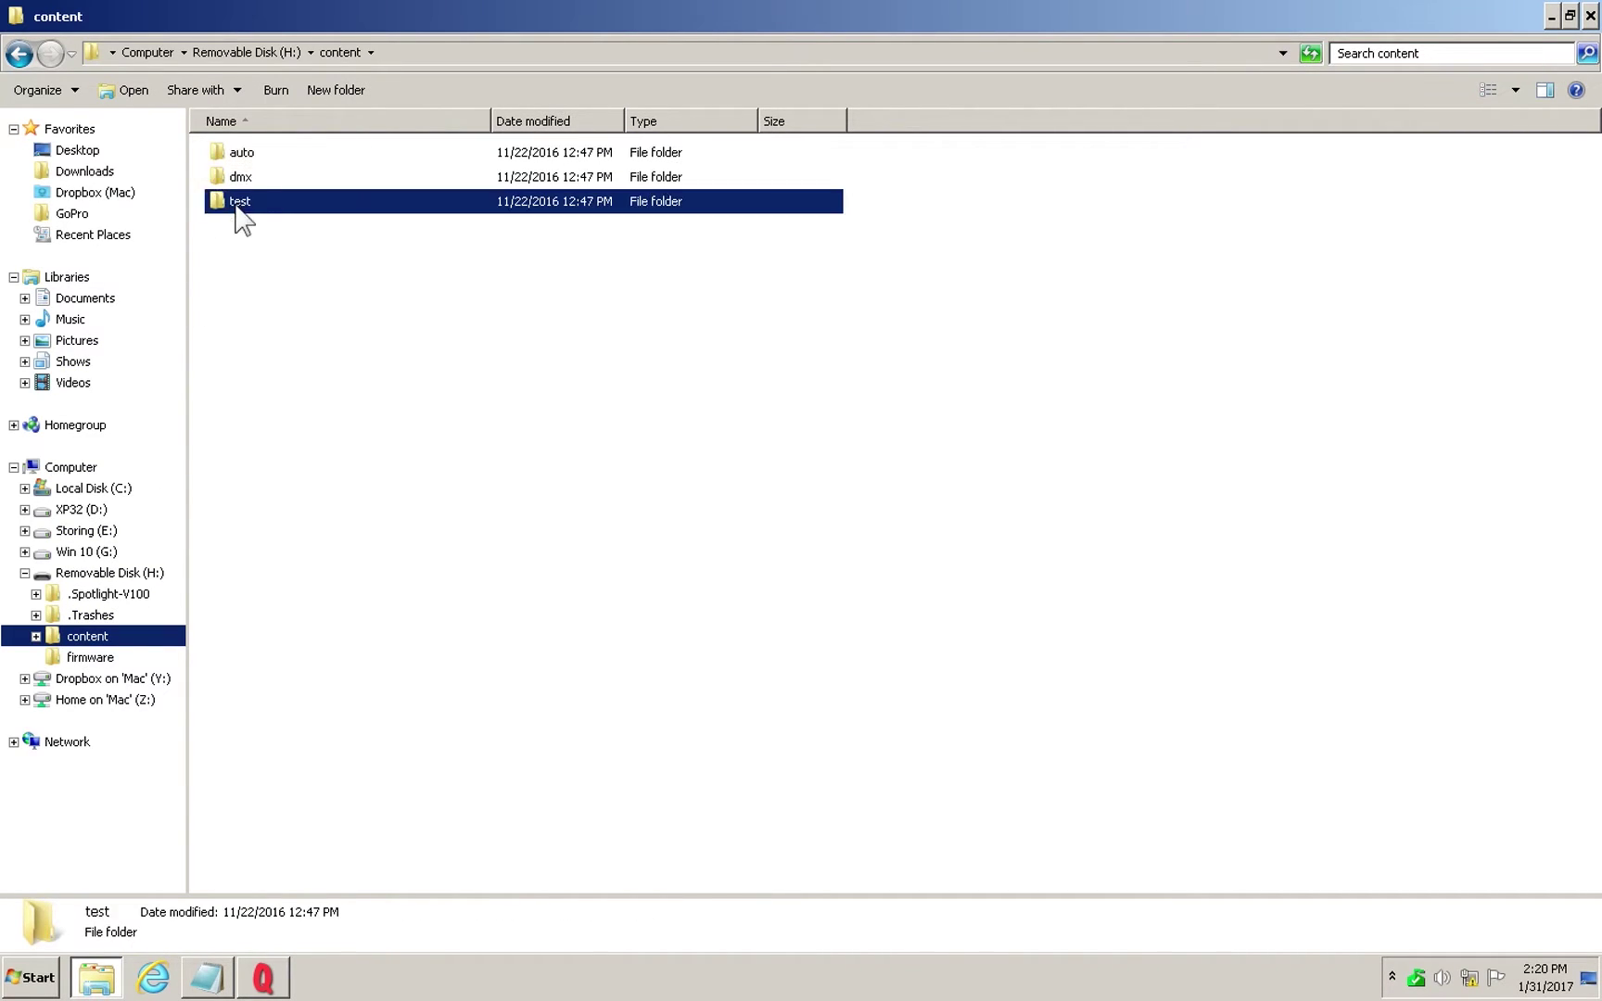
pyautogui.hotkey('ctrl', 'v')
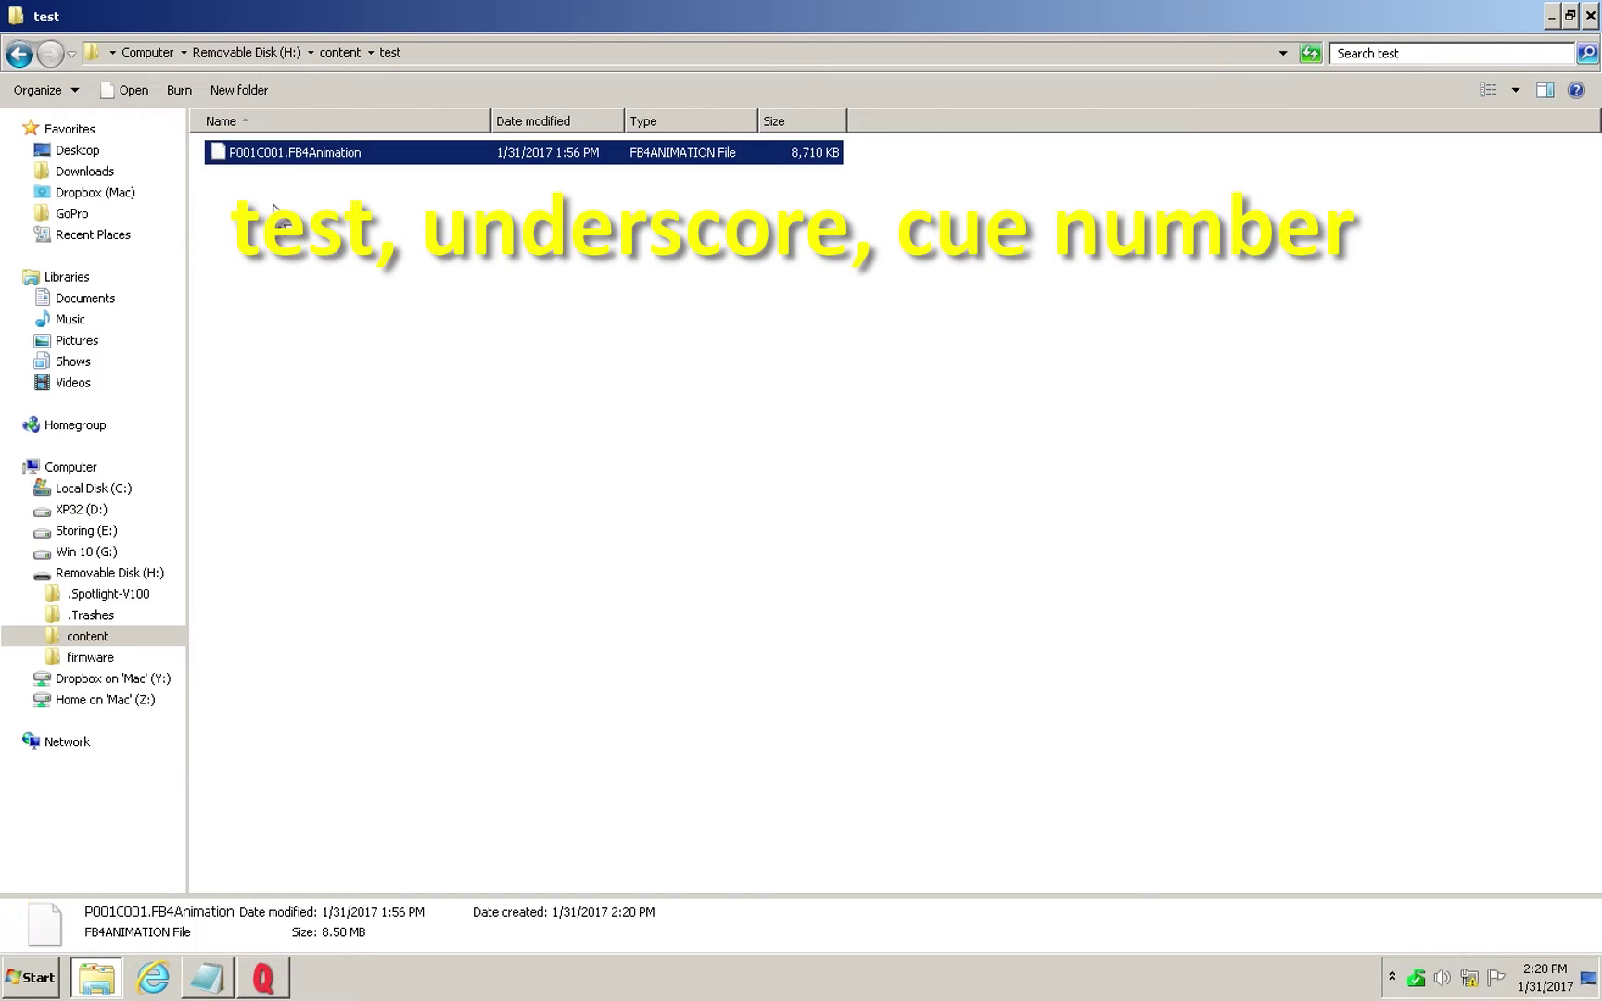
# - Rename the pasted file to test_001.FB4Animation and bring QuickShow back to the front
pyautogui.click(266, 156)
pyautogui.moveTo(266, 156); pyautogui.dragTo(196, 151)
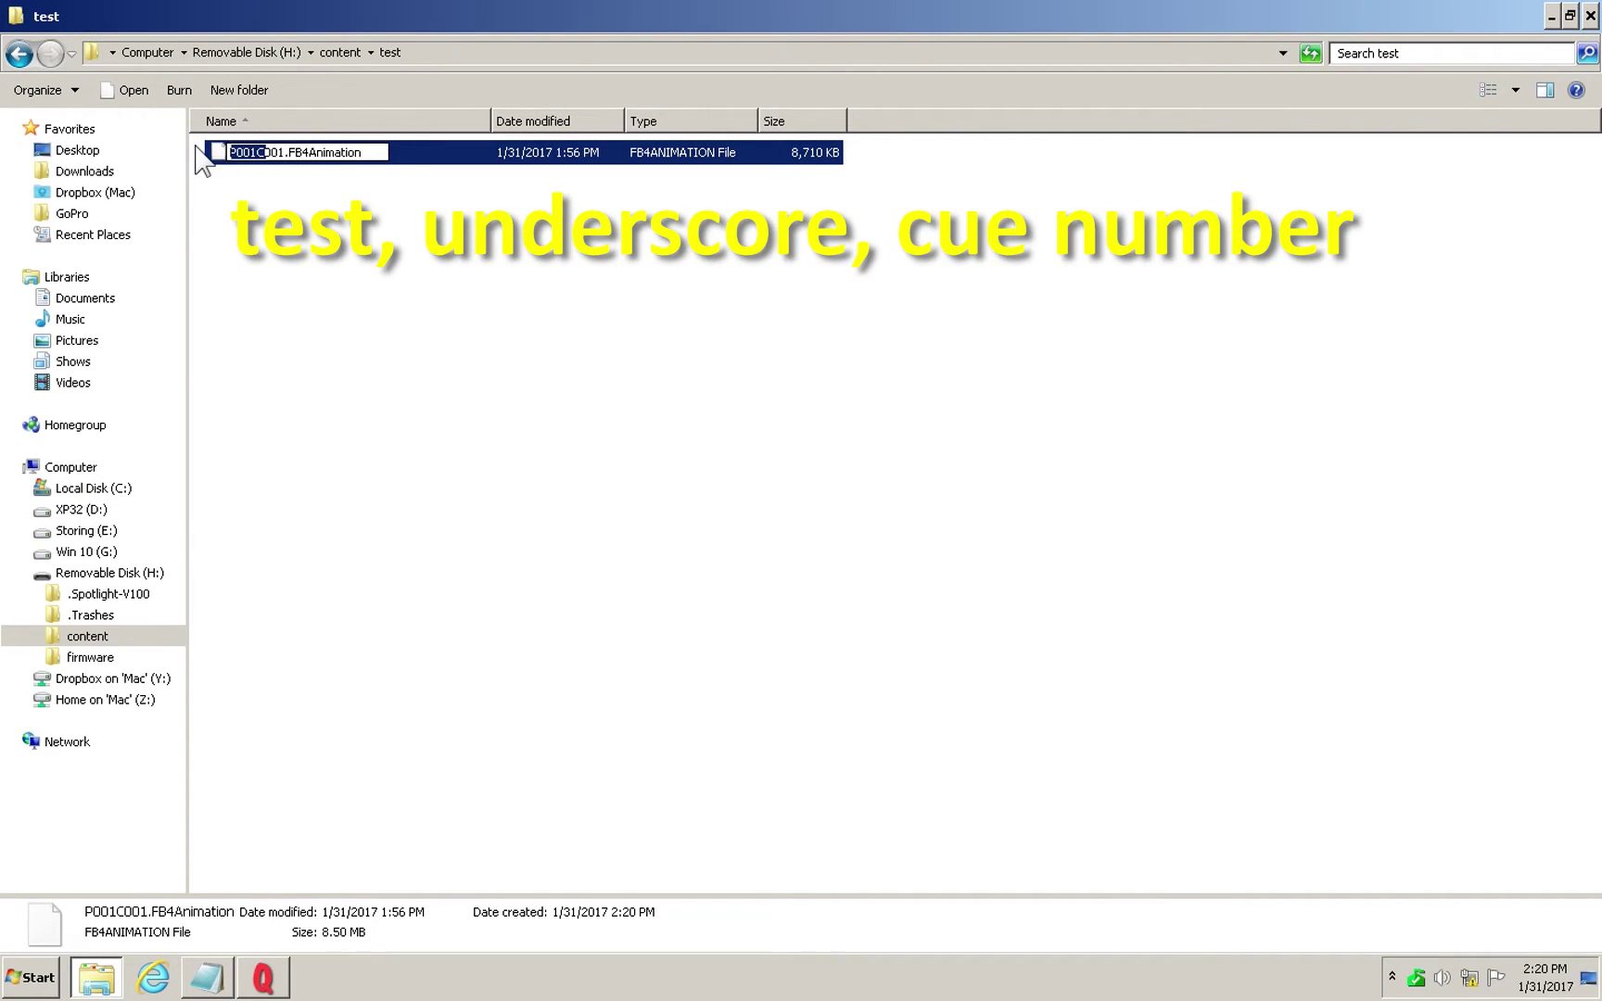
pyautogui.write('test_')
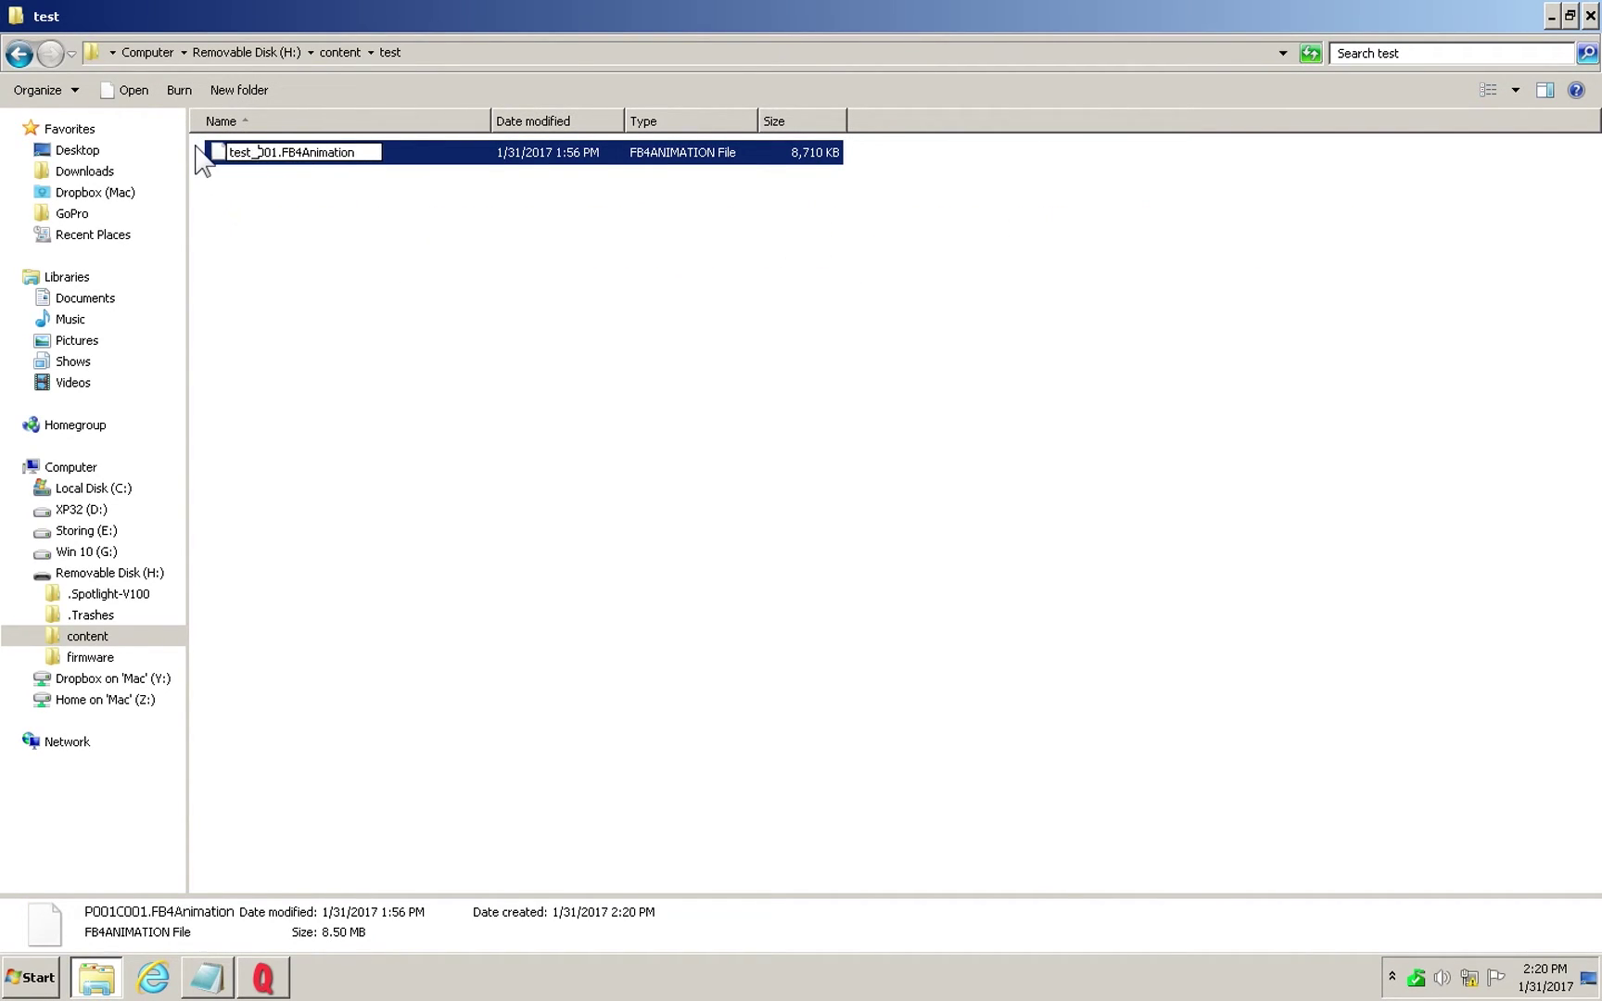
pyautogui.click(279, 206)
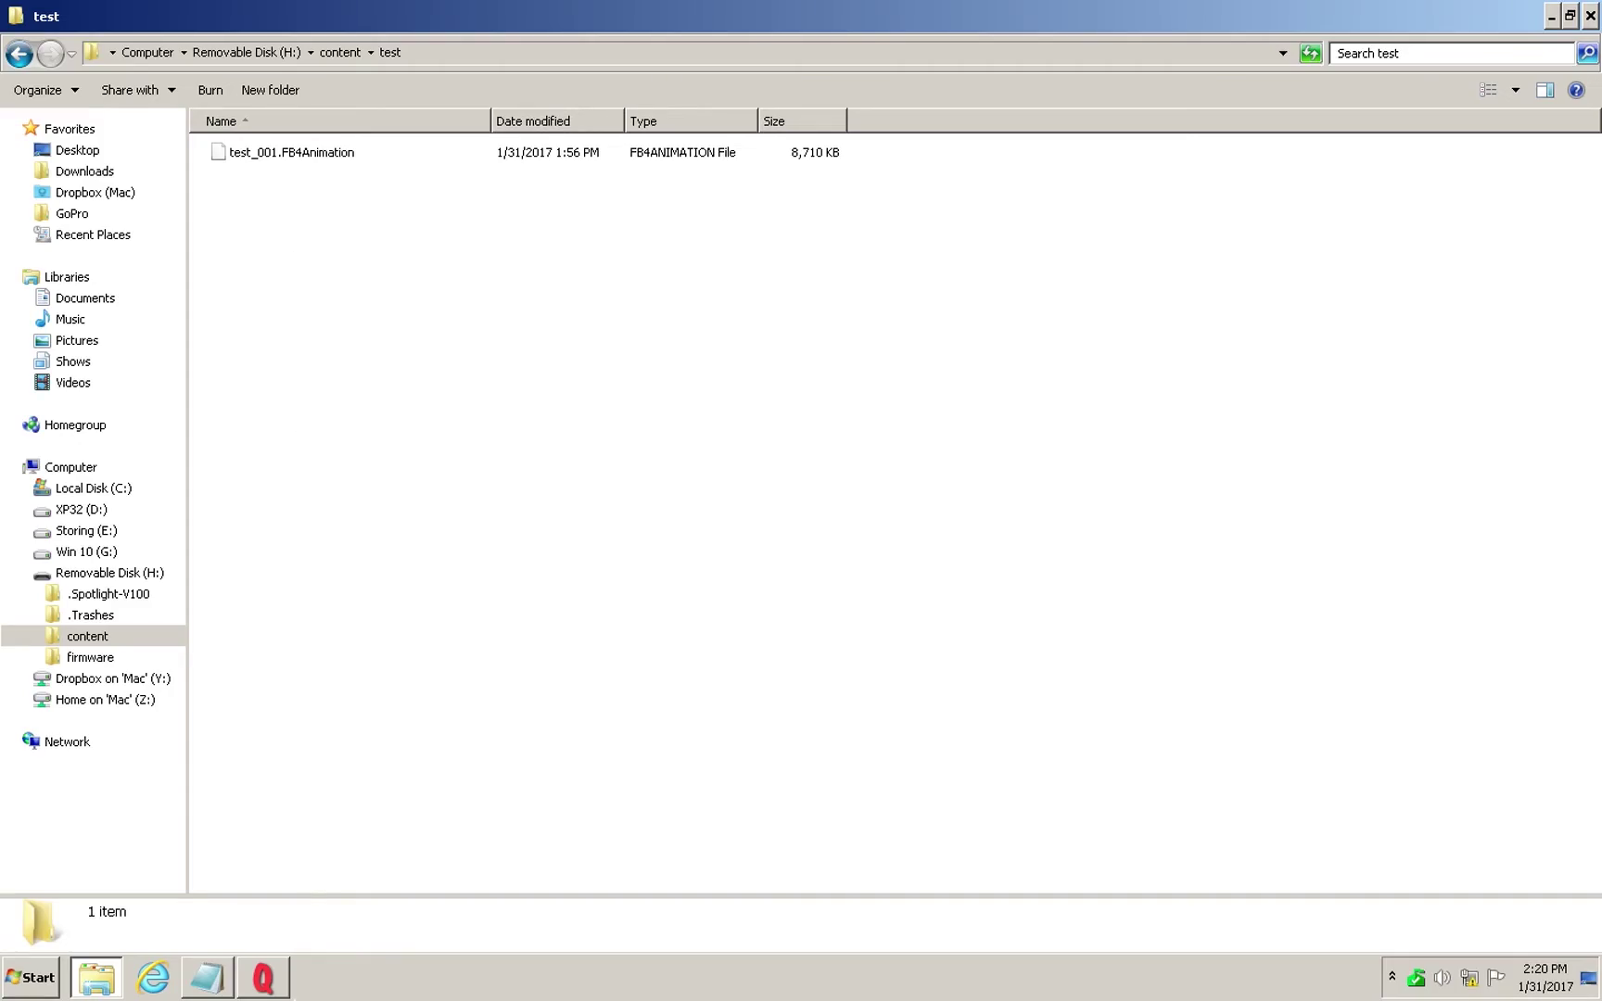
pyautogui.click(263, 977)
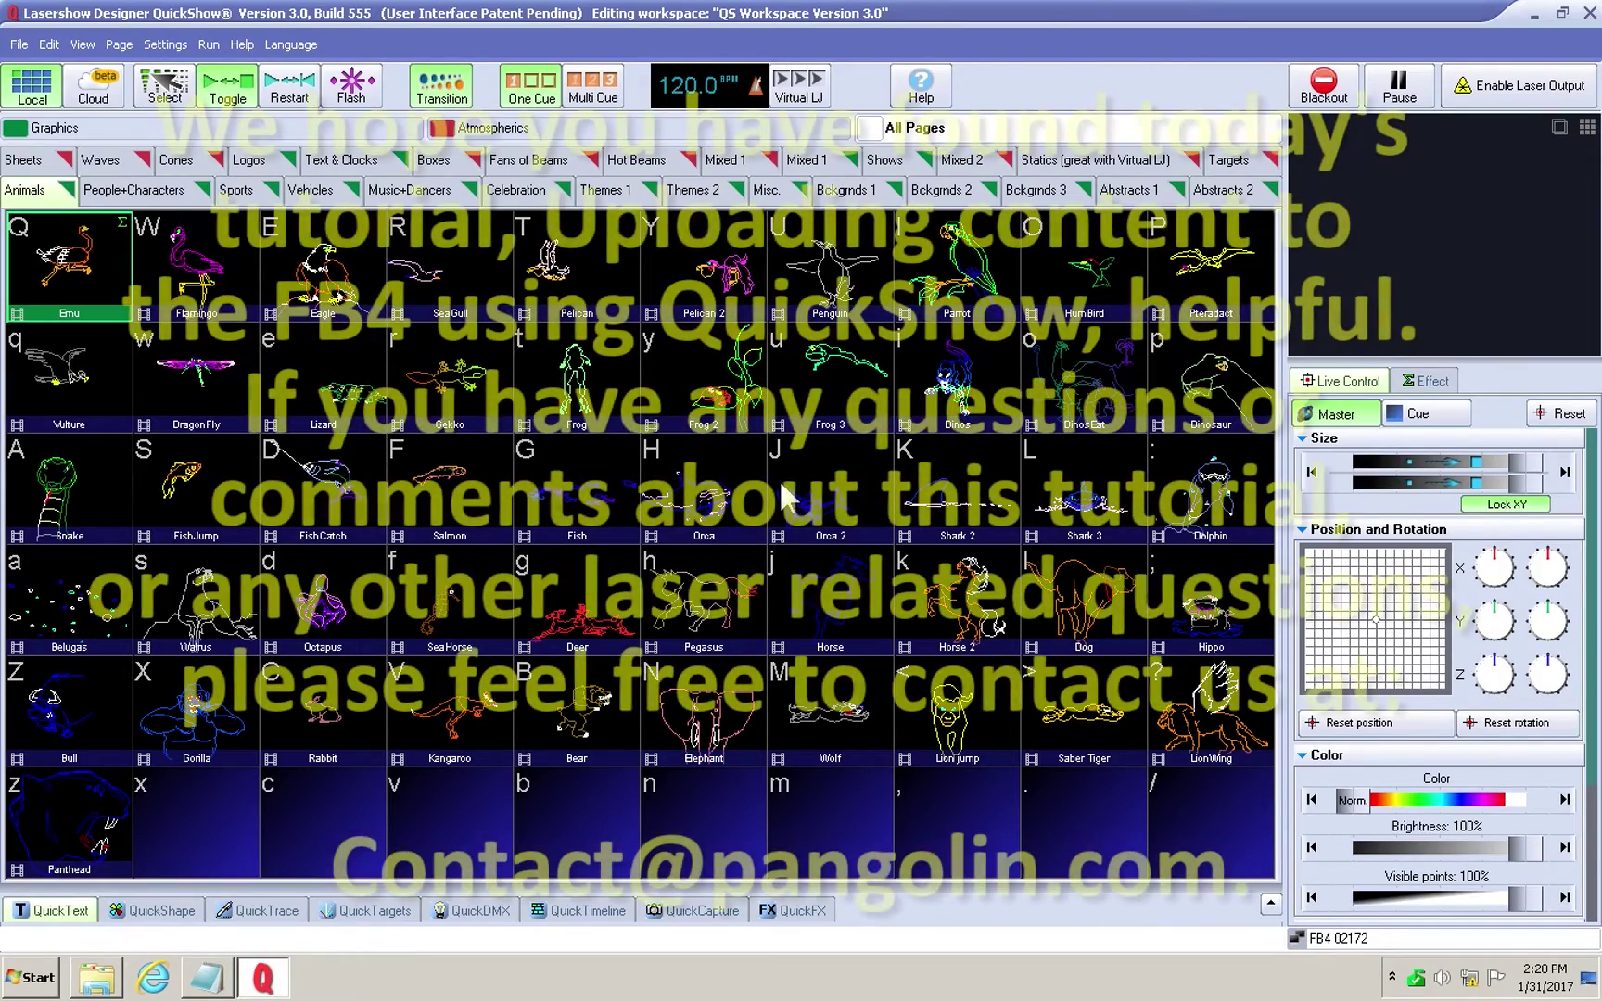